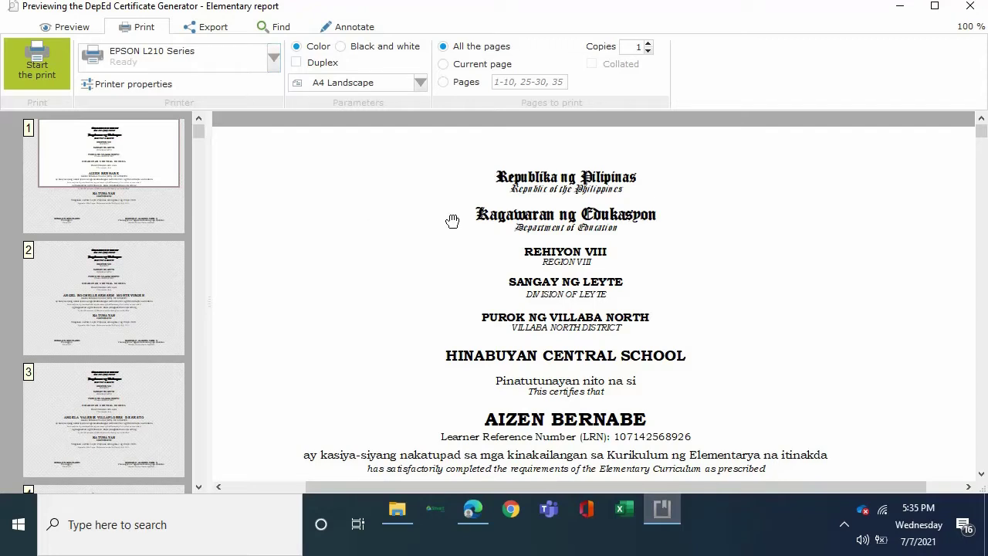
# Scroll through the per-learner certificate preview pages, then close the preview and the certificate generator.
pyautogui.scroll(-3, 761, 287)
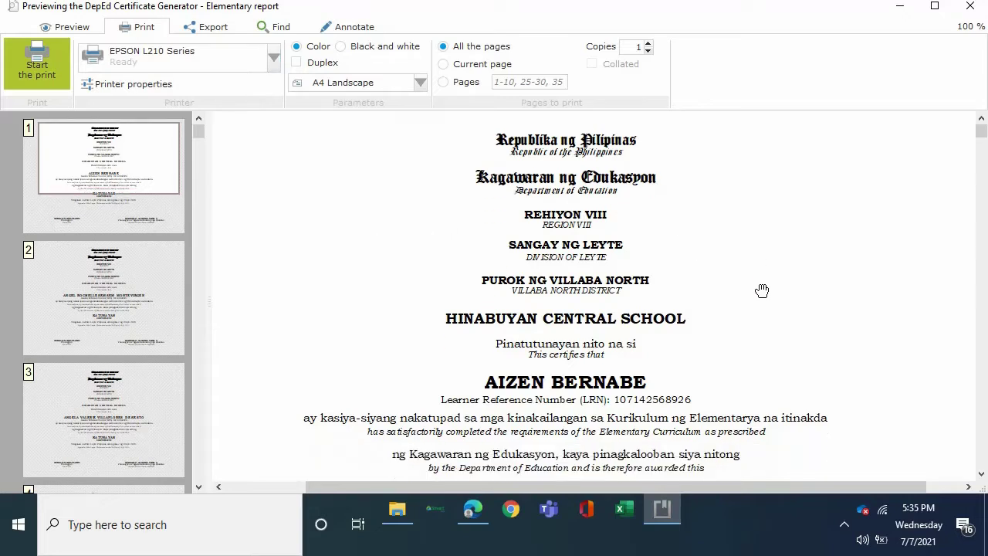
pyautogui.scroll(-3, 767, 284)
pyautogui.scroll(-5, 801, 318)
pyautogui.scroll(-6, 778, 352)
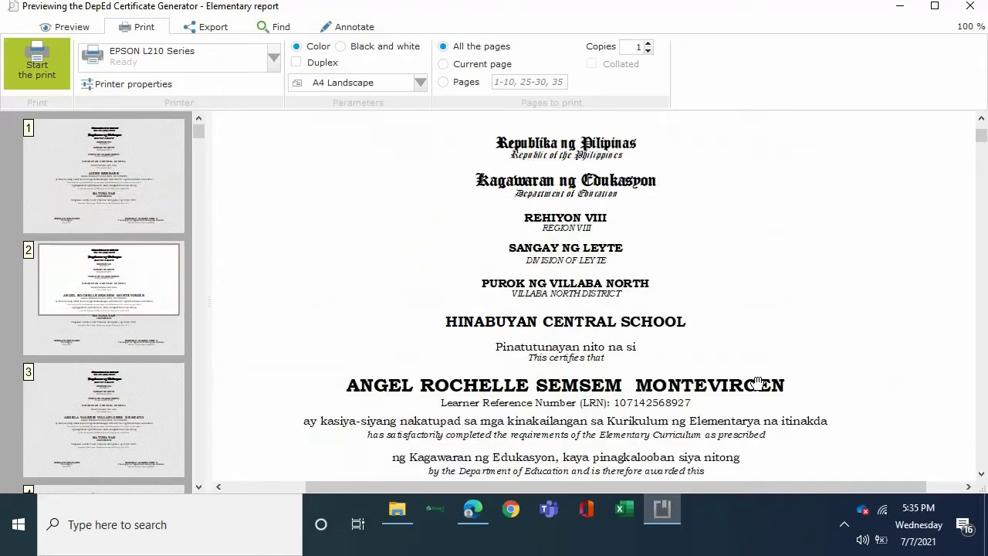
pyautogui.scroll(-5, 812, 333)
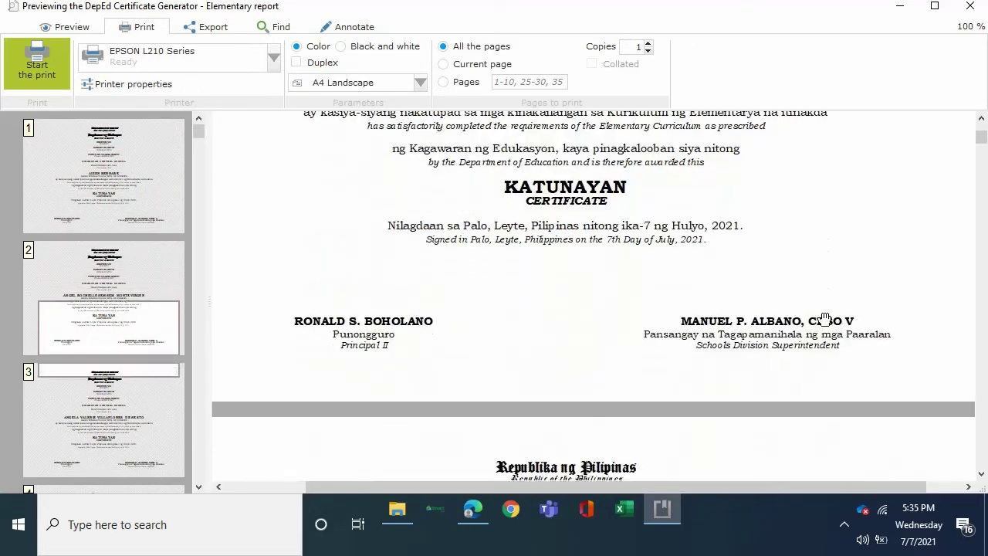
pyautogui.scroll(-5, 789, 421)
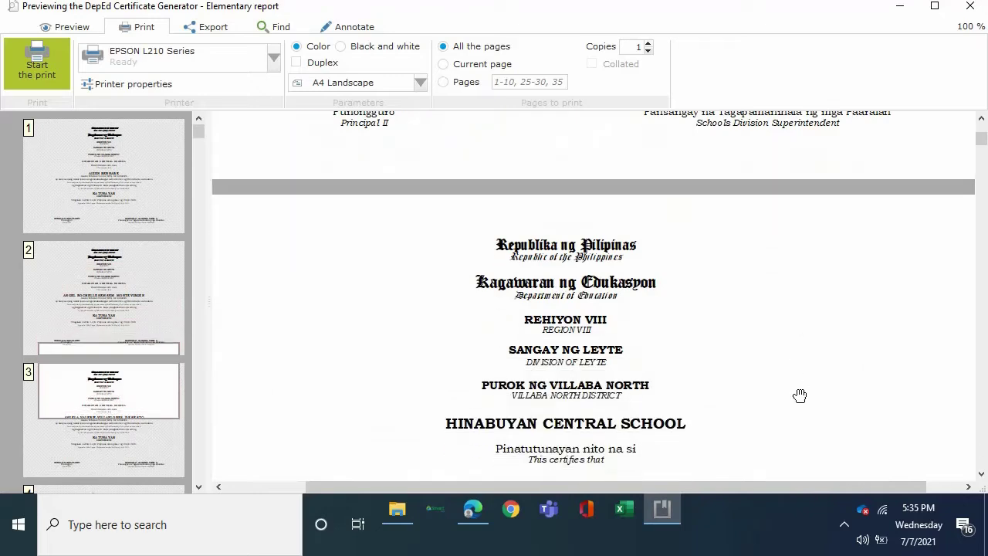
pyautogui.click(972, 8)
pyautogui.click(971, 8)
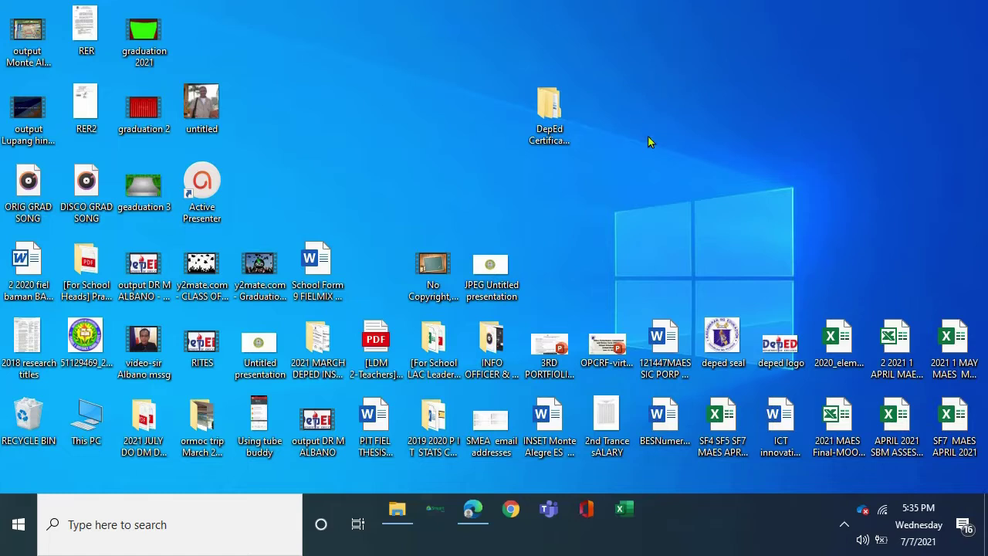
# Browse from the DepEd Certificate desktop folder into Generator 2.8's Font subfolder and back.
pyautogui.doubleClick(550, 117)
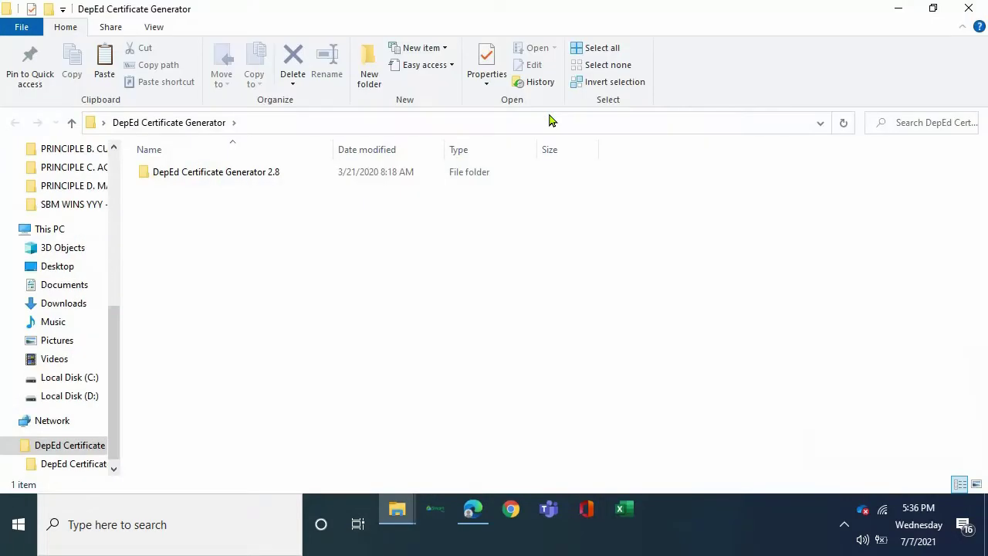
pyautogui.doubleClick(147, 175)
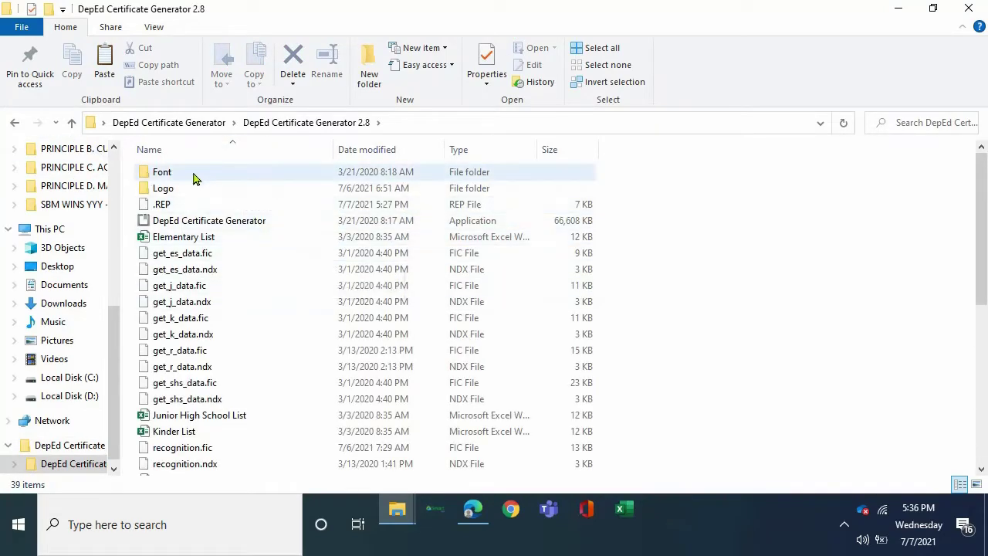
pyautogui.doubleClick(162, 179)
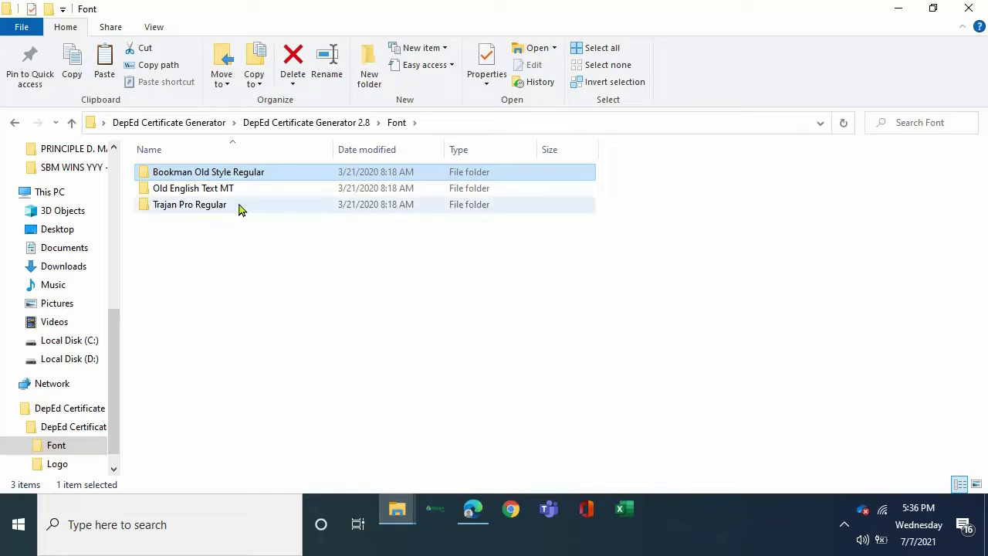
pyautogui.click(15, 123)
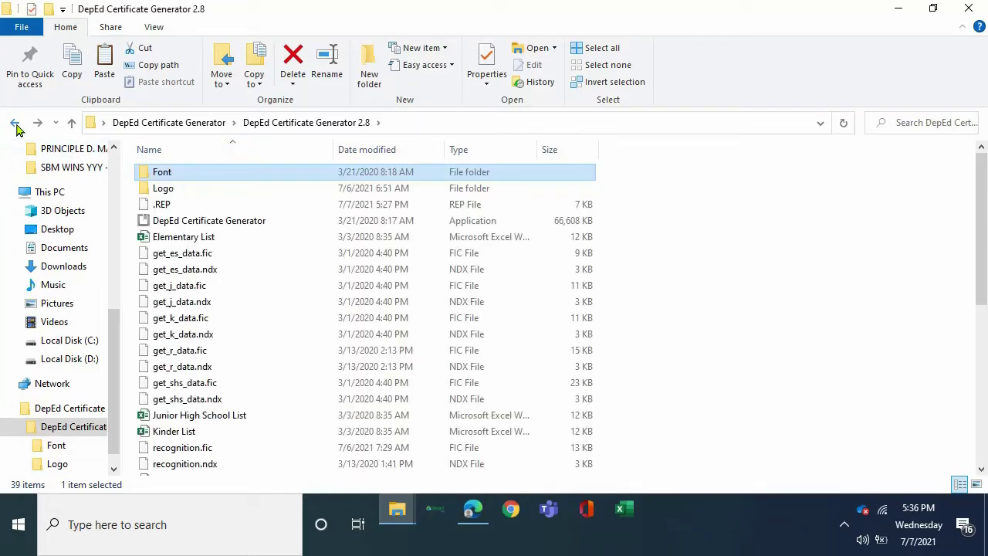
# Check the deped and divlog images in the Logo folder, then return to the program folder's file list.
pyautogui.click(149, 193)
pyautogui.doubleClick(146, 196)
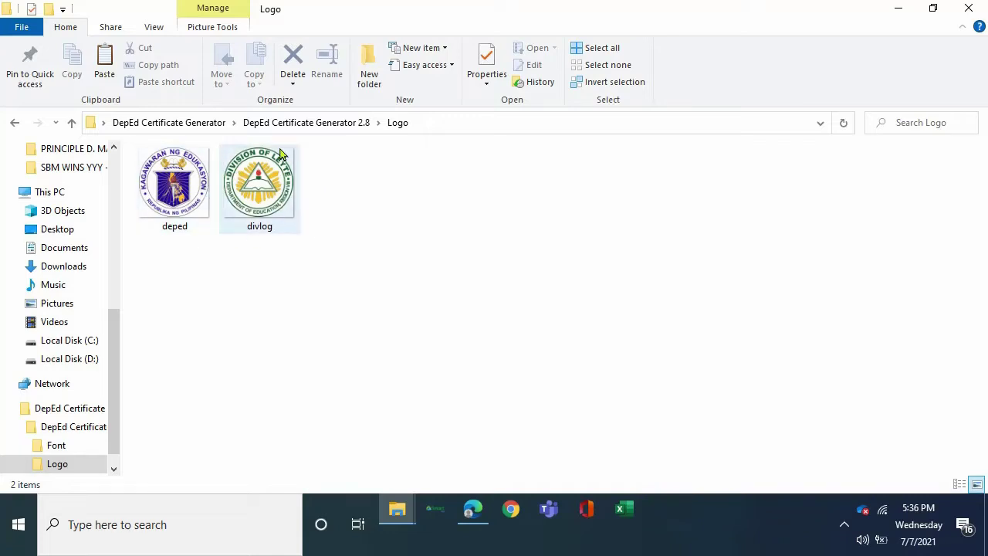
pyautogui.click(14, 123)
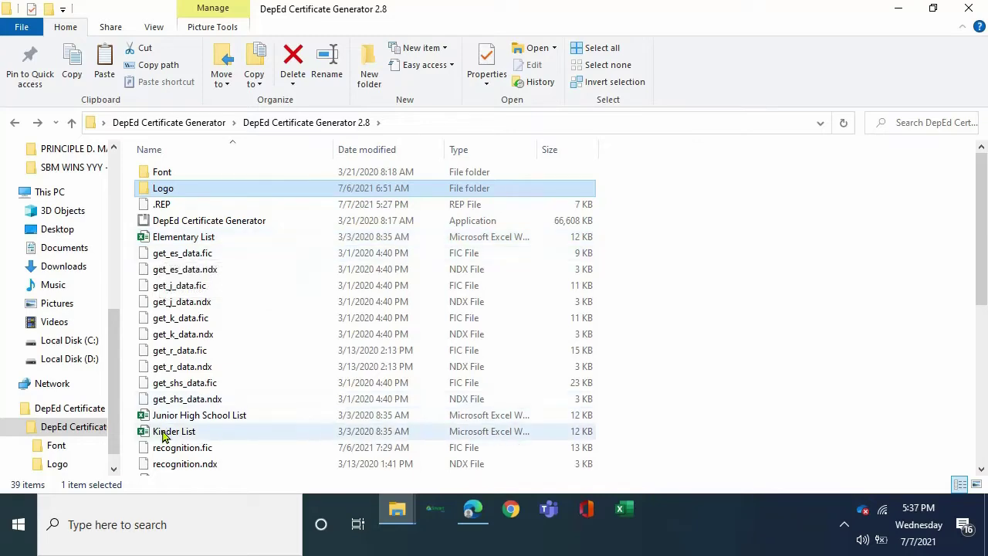
pyautogui.scroll(-6, 287, 366)
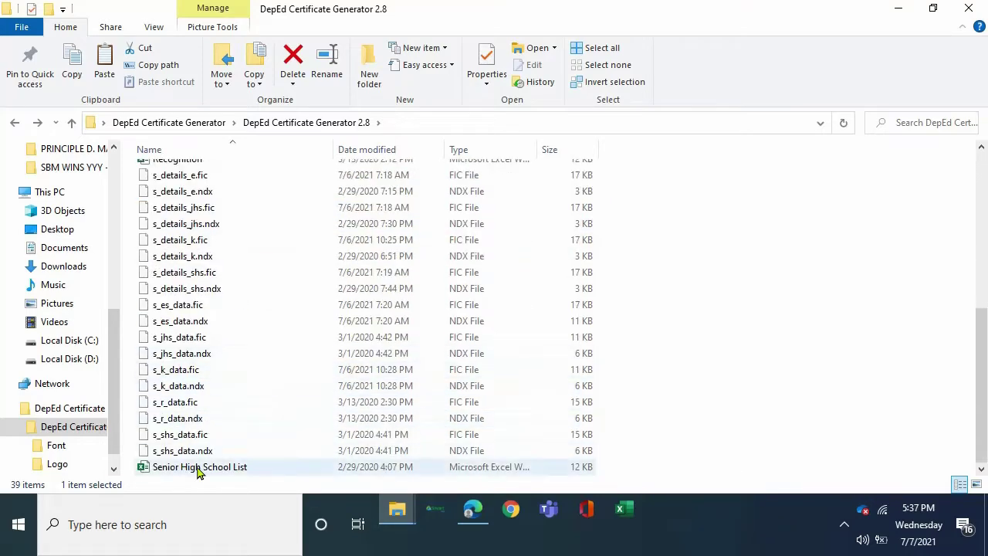
pyautogui.scroll(6, 240, 390)
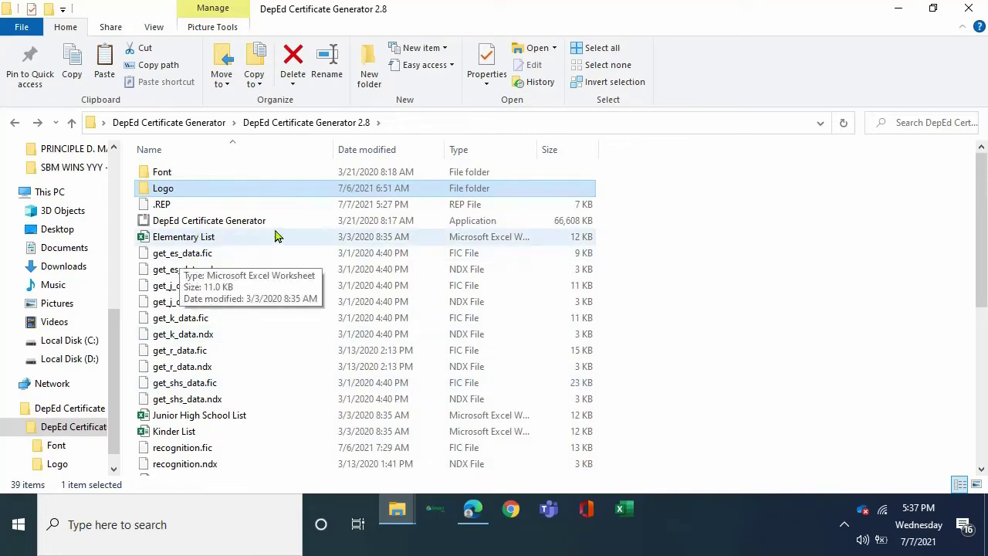
# In the Elementary List workbook, enter a new learner's full name in A42 and the next LRN in B42.
pyautogui.click(472, 509)
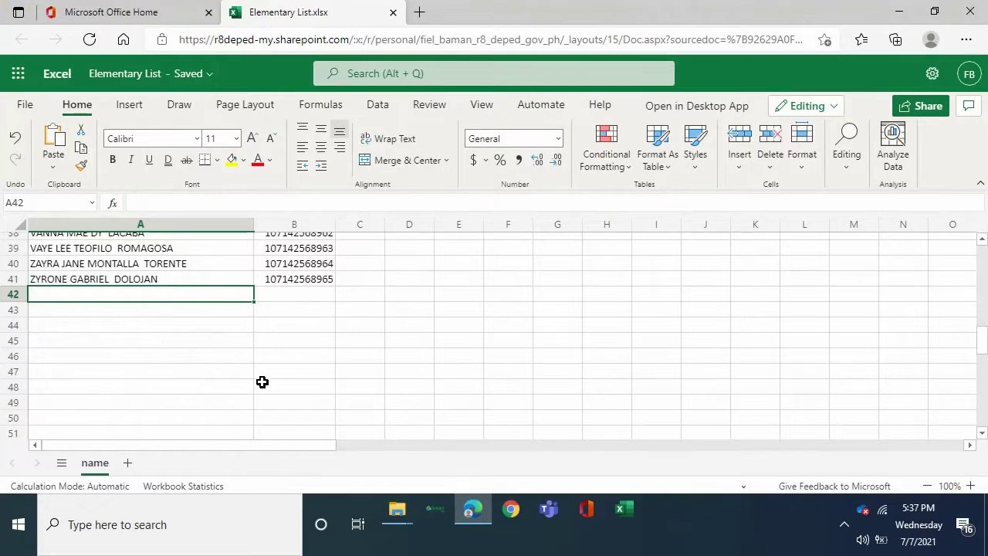
pyautogui.scroll(12, 261, 381)
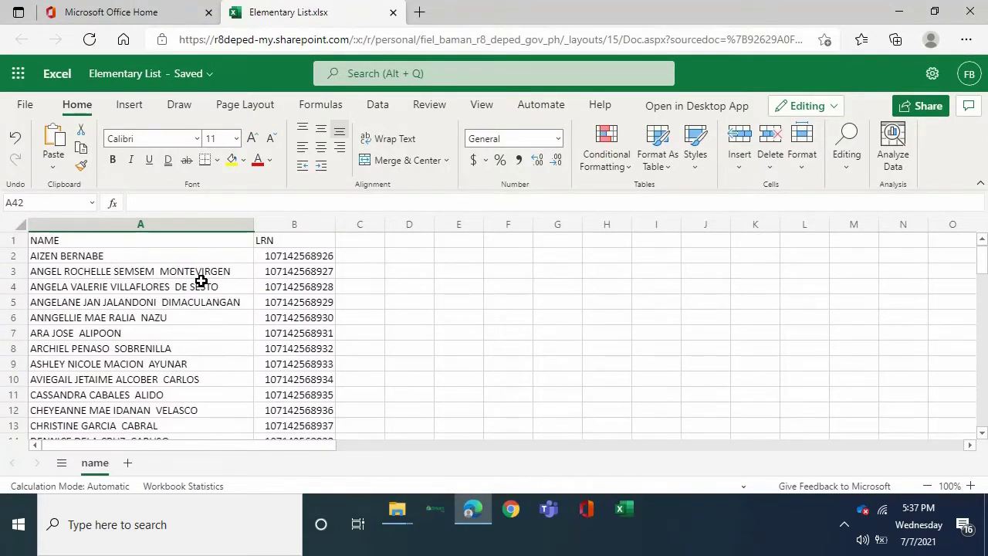
pyautogui.scroll(-2, 176, 305)
pyautogui.scroll(-5, 176, 305)
pyautogui.scroll(6, 262, 283)
pyautogui.scroll(-11, 184, 305)
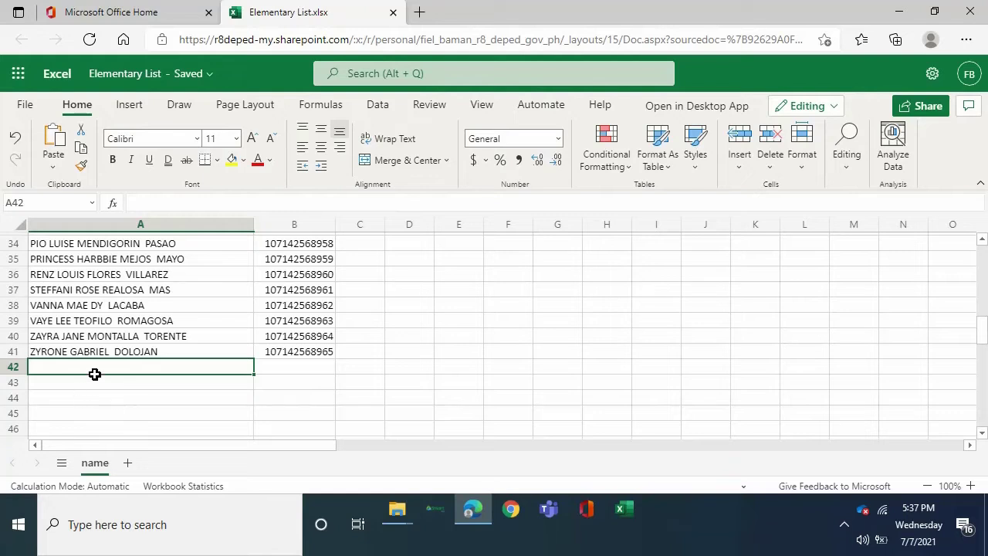
pyautogui.doubleClick(108, 366)
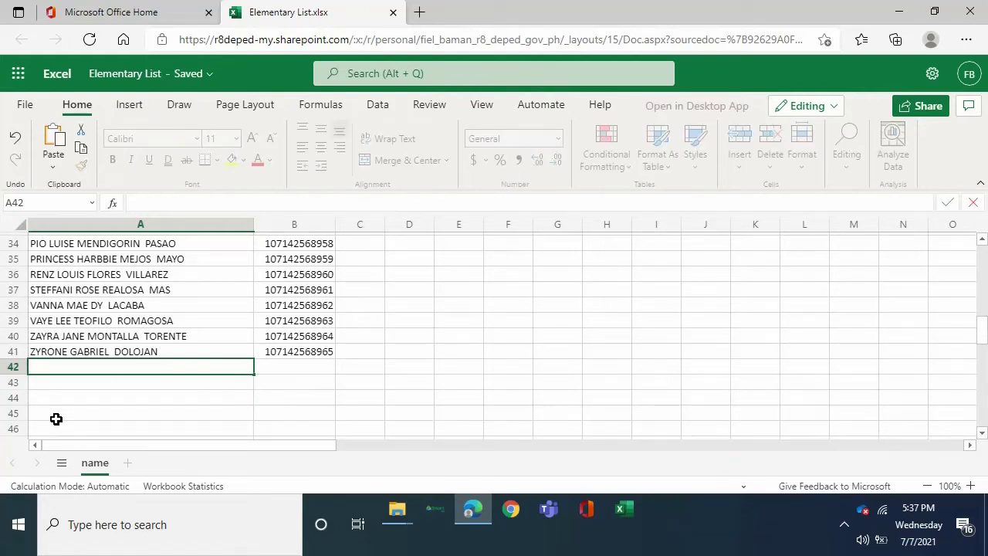
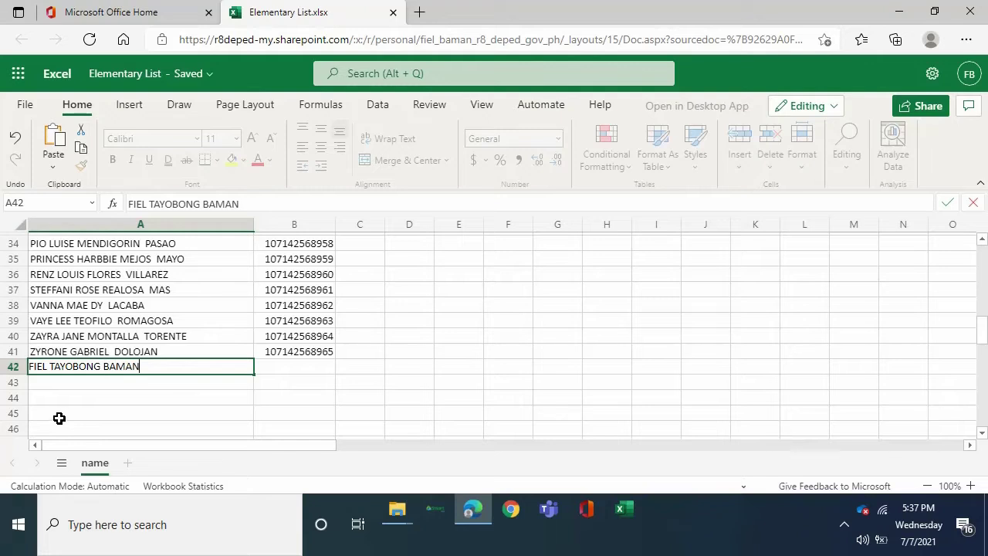
pyautogui.click(272, 369)
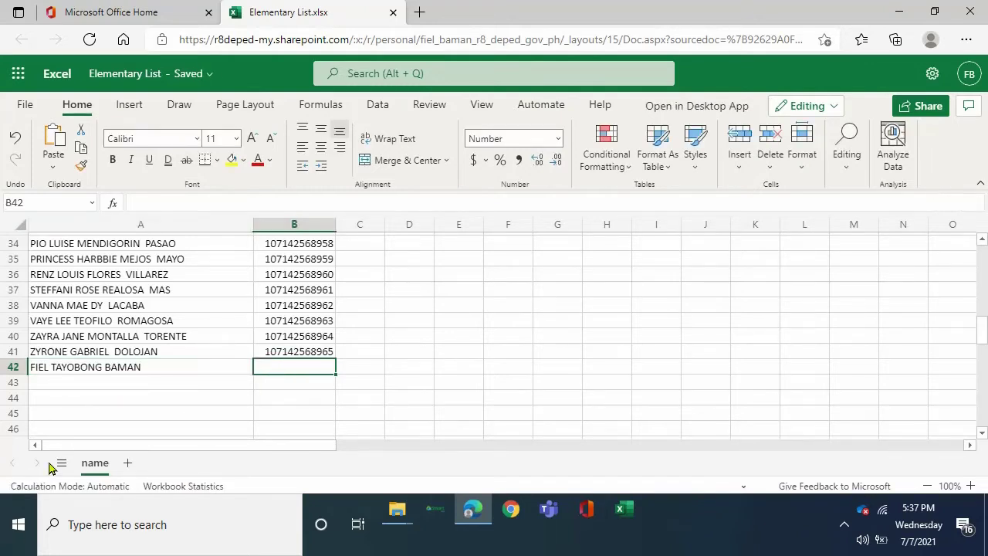
pyautogui.write('*')
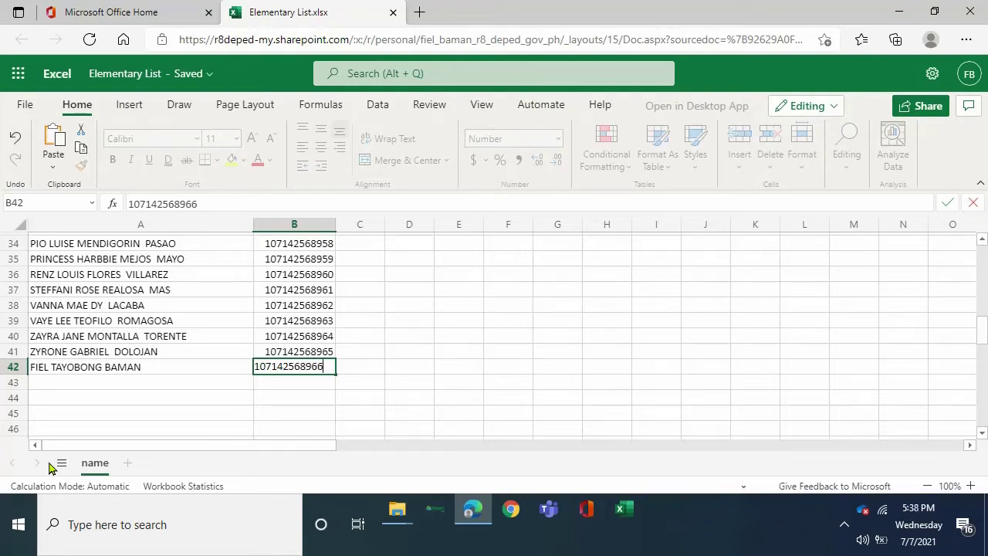
pyautogui.press('Return')
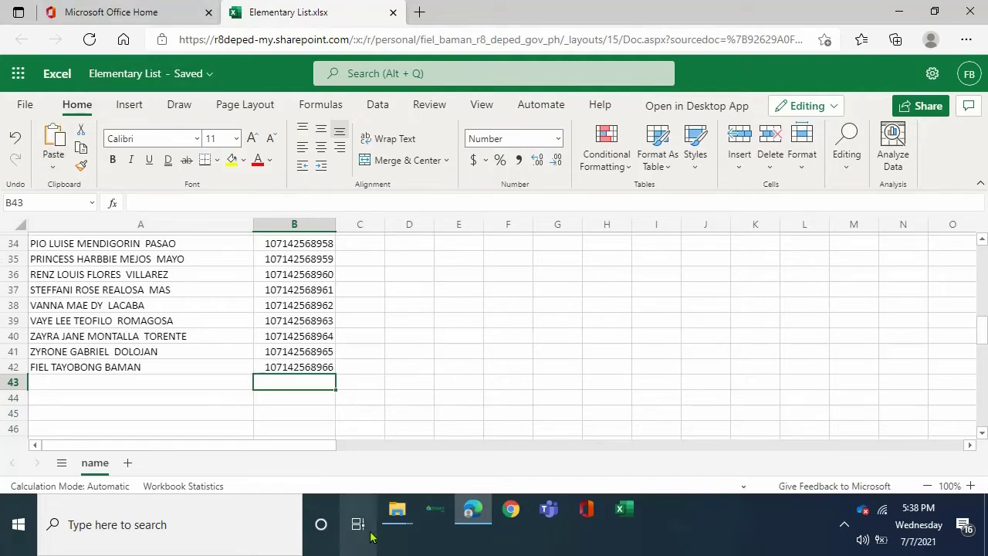
# Bring the DepEd Certificate Generator 2.8 folder forward and launch the DepEd Certificate Generator application from it.
pyautogui.click(397, 513)
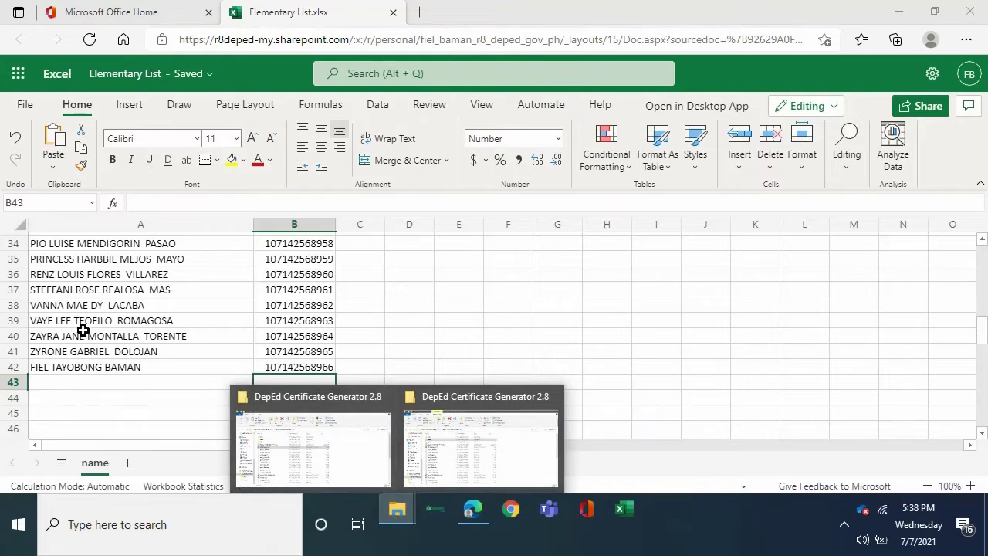
pyautogui.moveTo(315, 453)
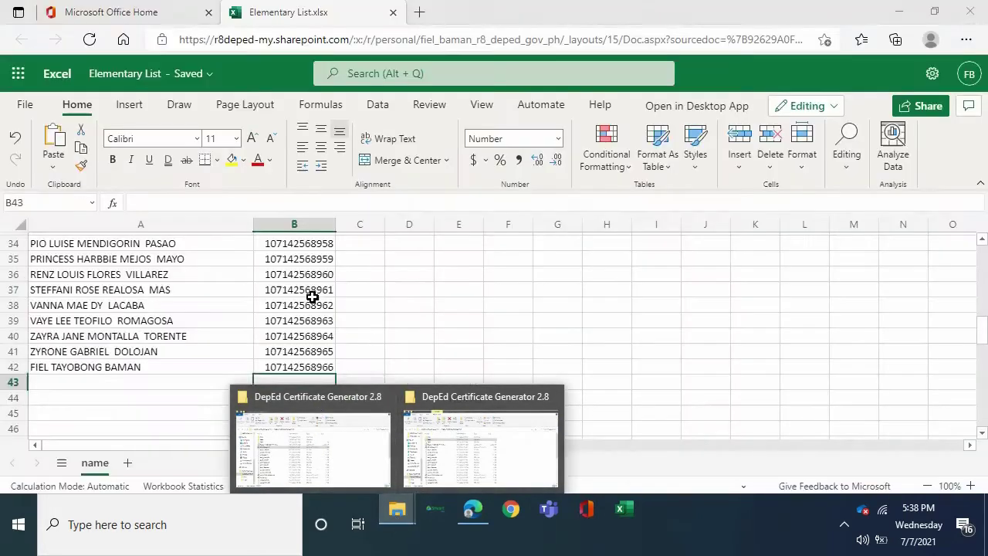
pyautogui.click(311, 292)
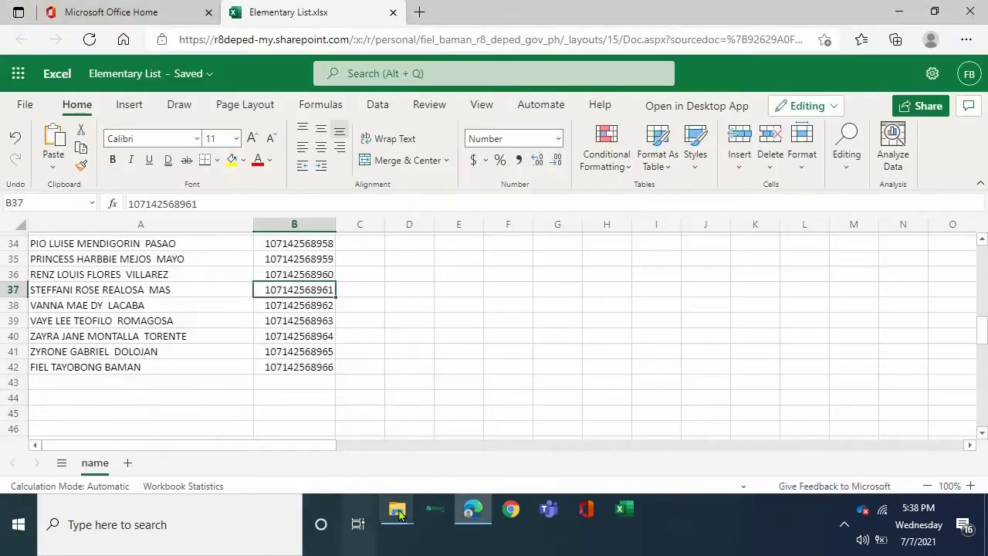
pyautogui.moveTo(397, 510)
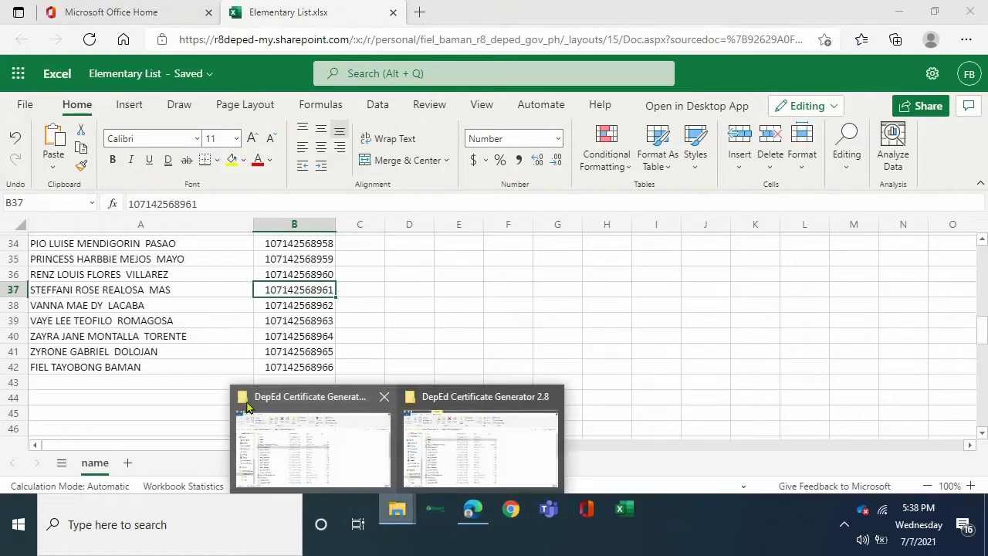
pyautogui.click(345, 456)
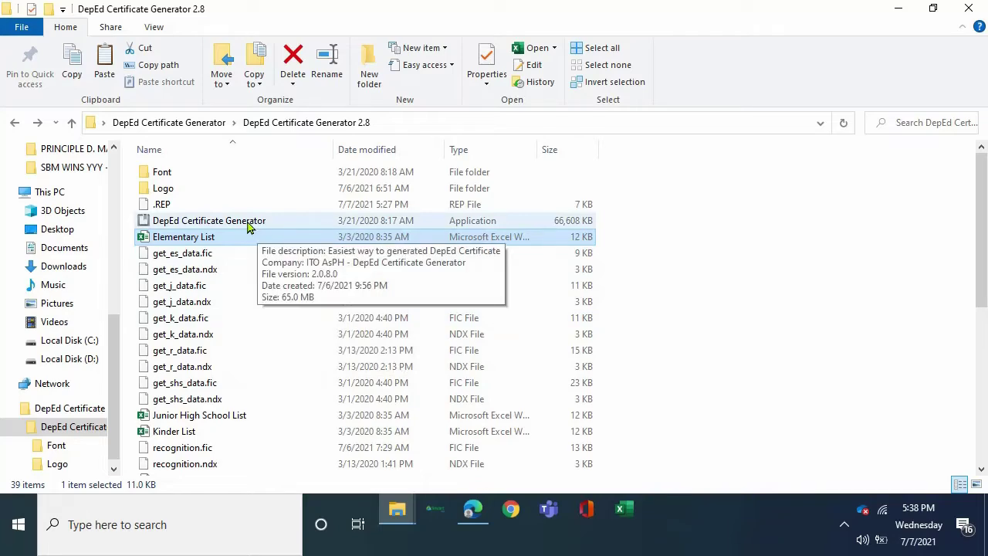
pyautogui.doubleClick(248, 224)
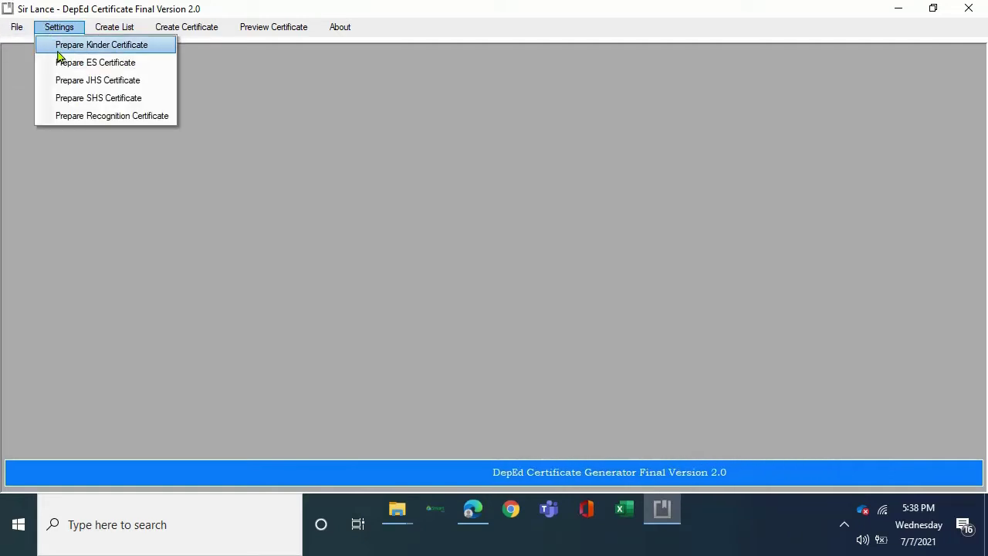
# Open the Prepare ES Certificate content form and move through the header fields to Header 9.
pyautogui.click(77, 68)
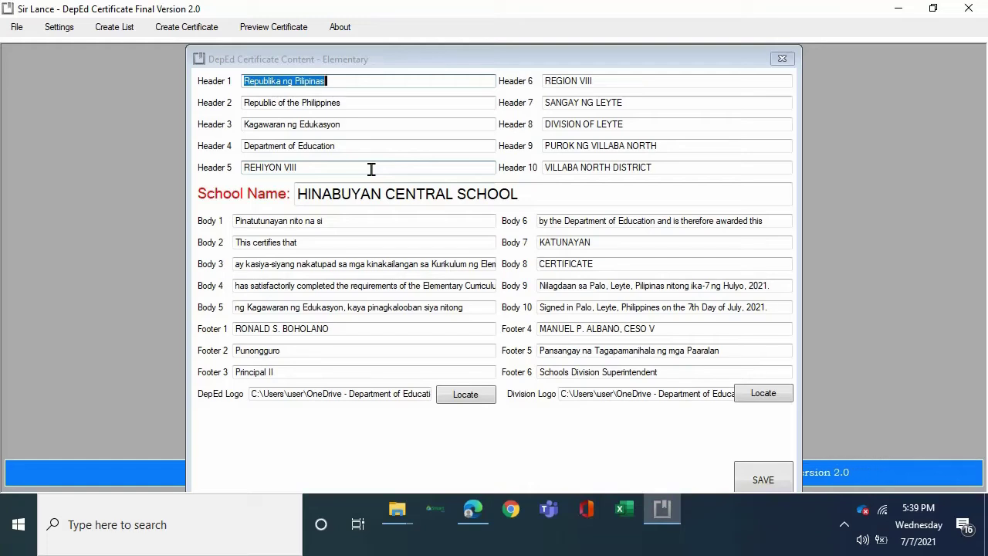
pyautogui.press('Tab')
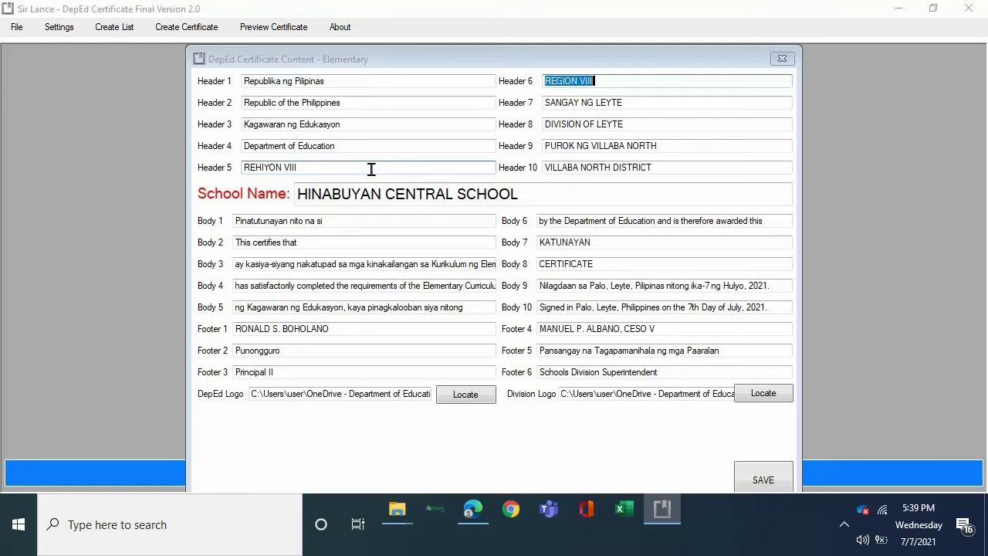
pyautogui.press('Tab')
pyautogui.press('Tab')
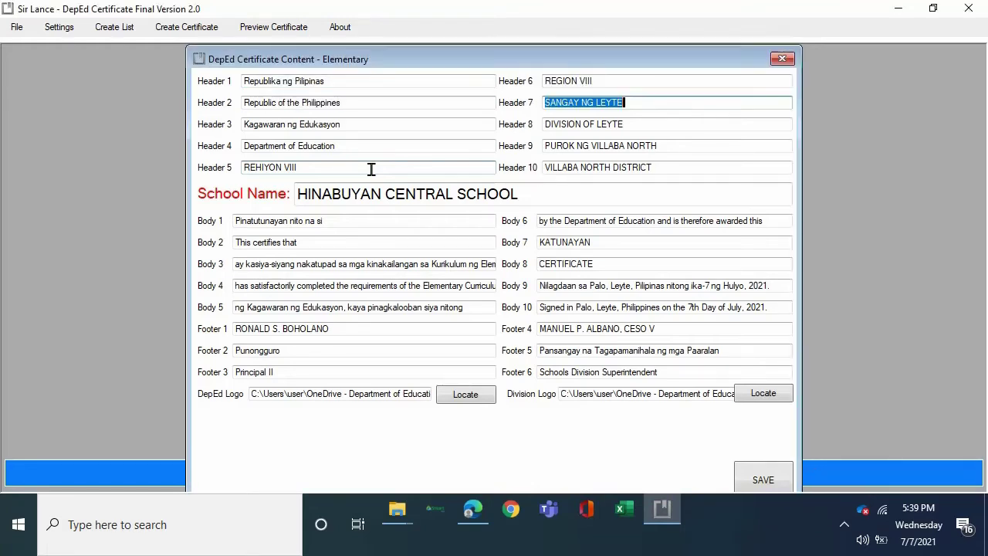
pyautogui.press('Tab')
pyautogui.press('Tab')
pyautogui.press('Tab')
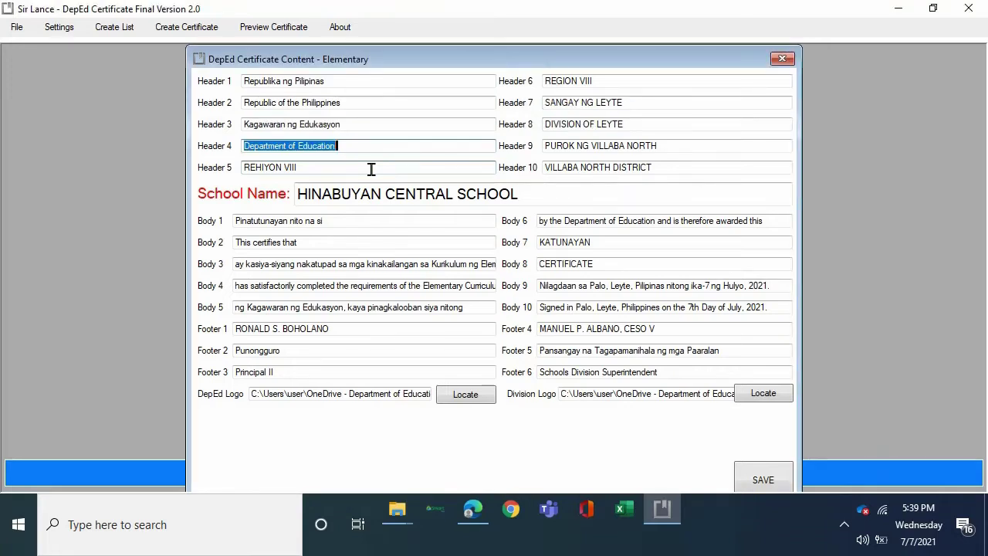
pyautogui.hotkey('shift', 'Tab')
pyautogui.hotkey('shift', 'Tab')
pyautogui.hotkey('shift', 'Tab')
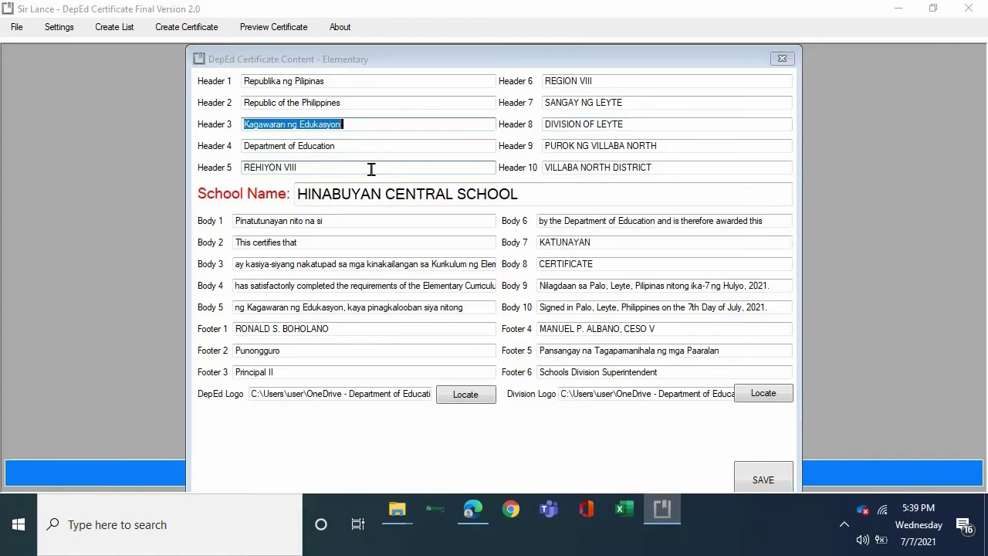
pyautogui.hotkey('shift', 'Tab')
pyautogui.hotkey('shift', 'Tab')
pyautogui.hotkey('shift', 'Tab')
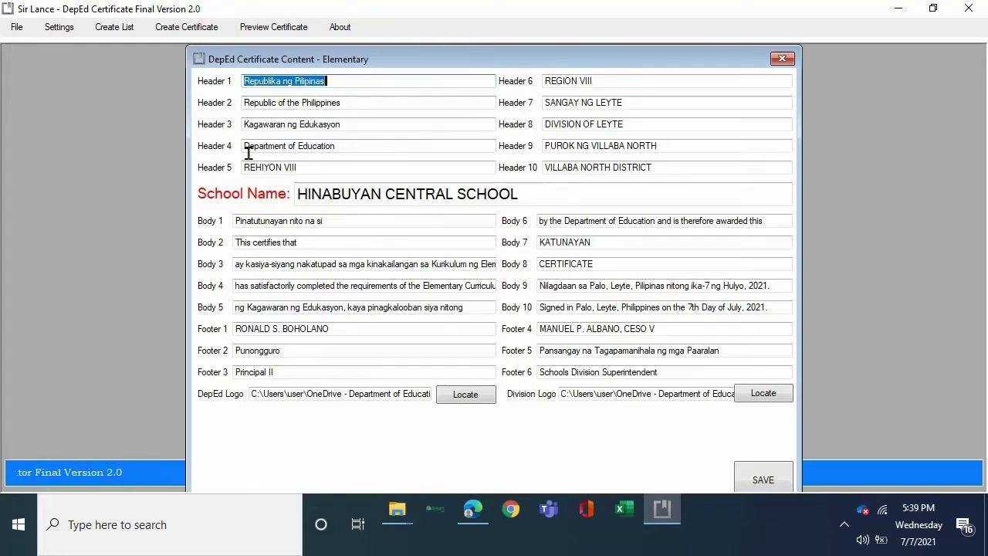
pyautogui.press('Tab')
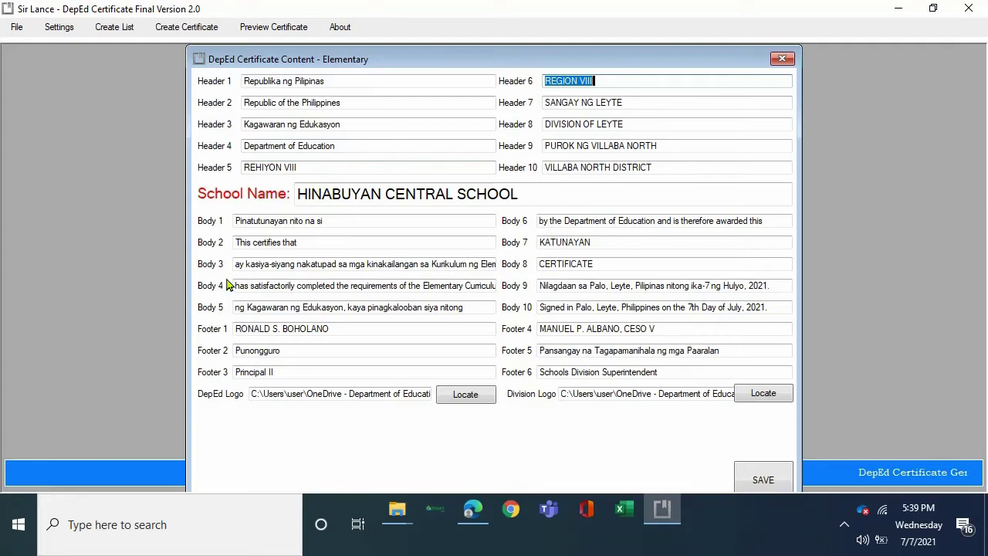
pyautogui.press('Tab')
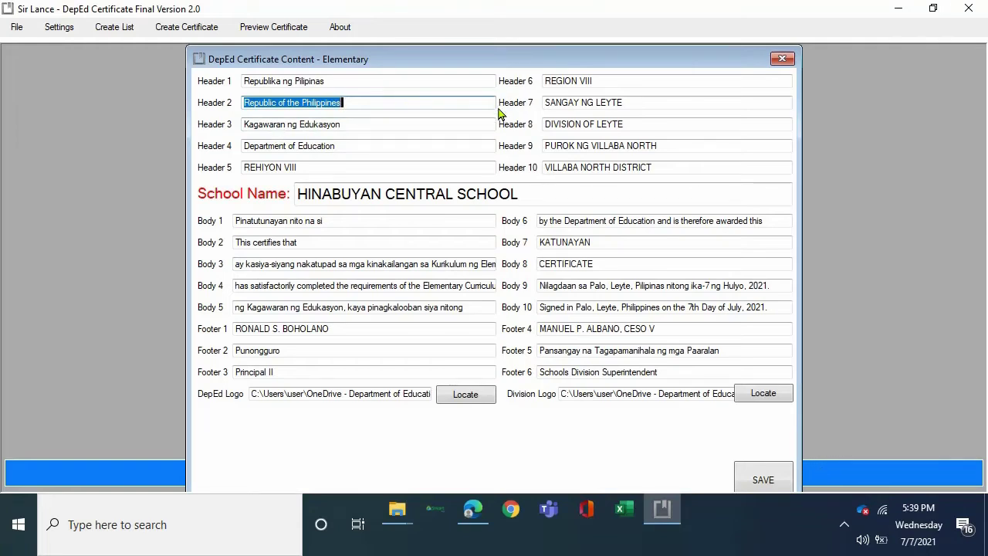
pyautogui.press('Tab')
pyautogui.press('Tab')
pyautogui.press('Tab')
pyautogui.press('Tab')
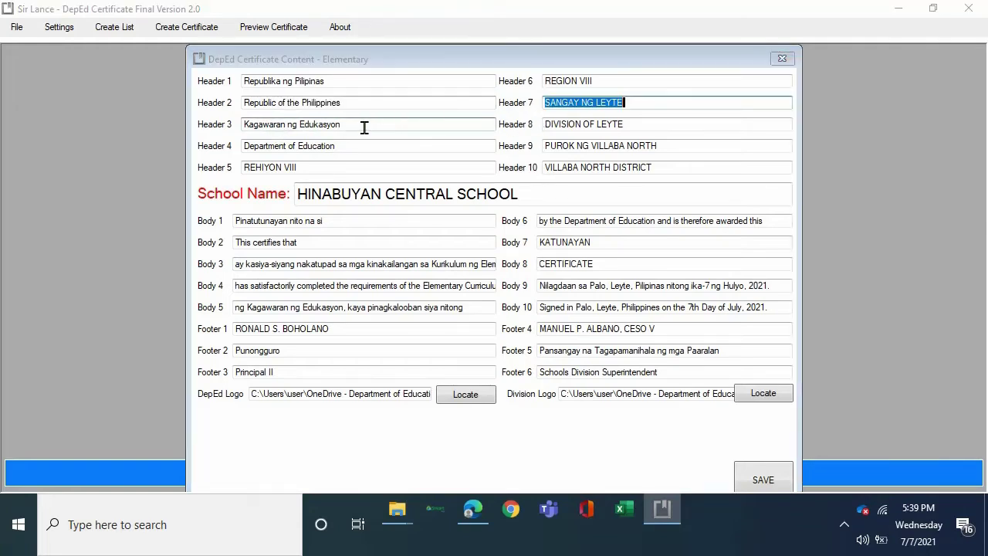
pyautogui.press('Tab')
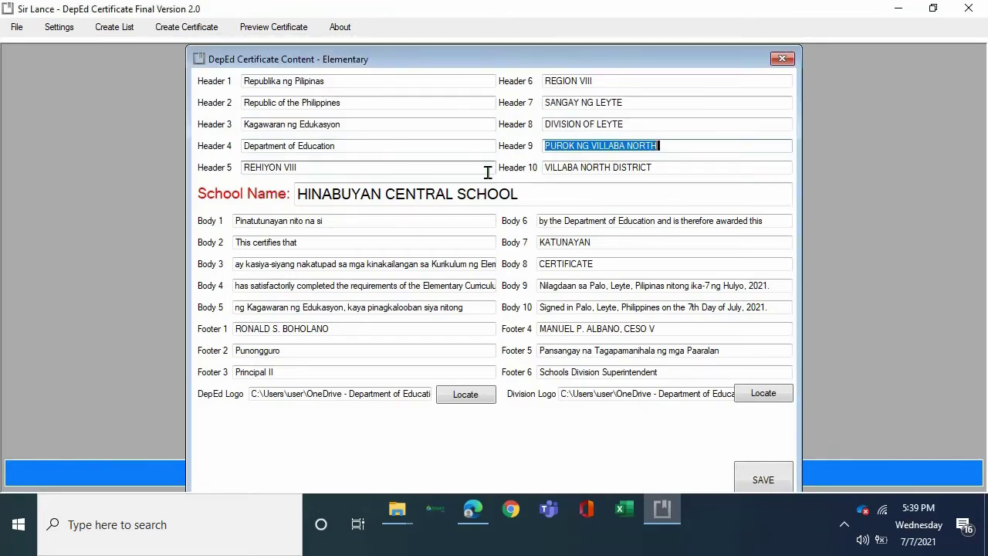
# Replace Header 9 with MONTE ALEGRE ELEMENTARY SCHOOL, correcting the ELMENTARY typo.
pyautogui.press('BackSpace')
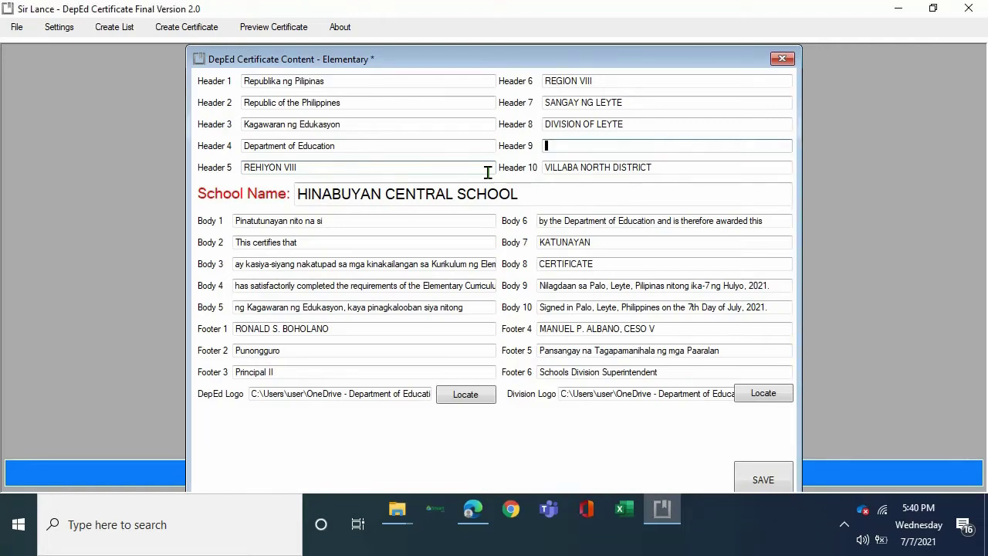
pyautogui.write('MONTE A')
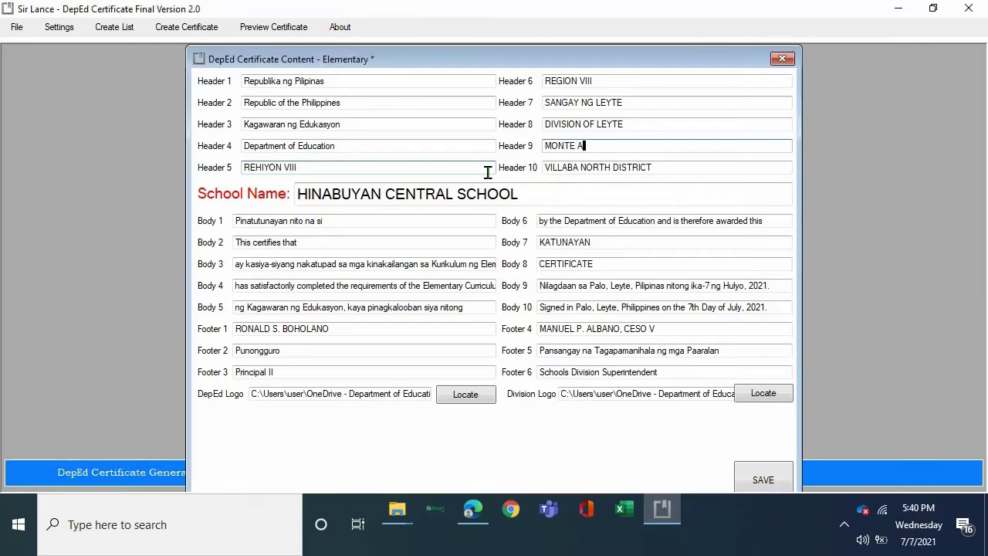
pyautogui.write('LE')
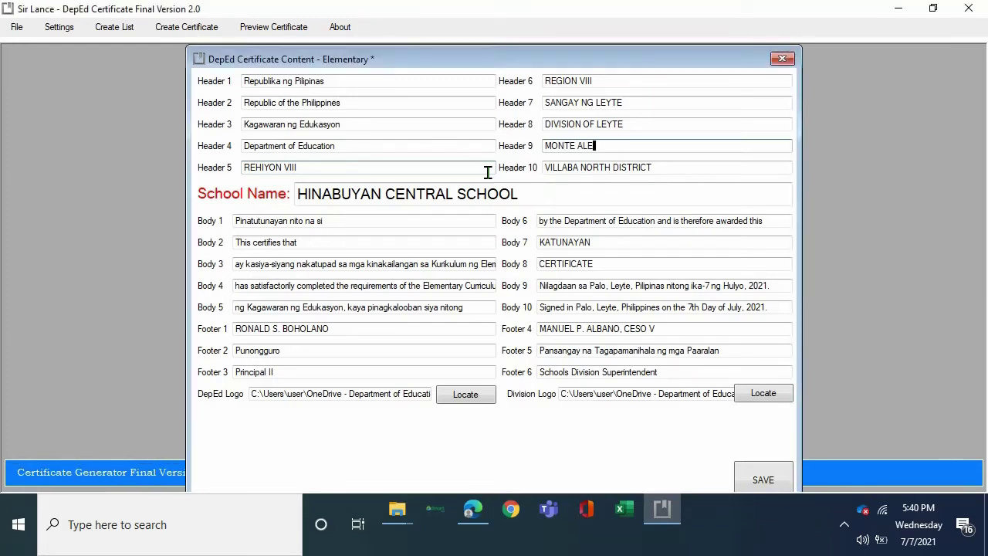
pyautogui.write('GRE')
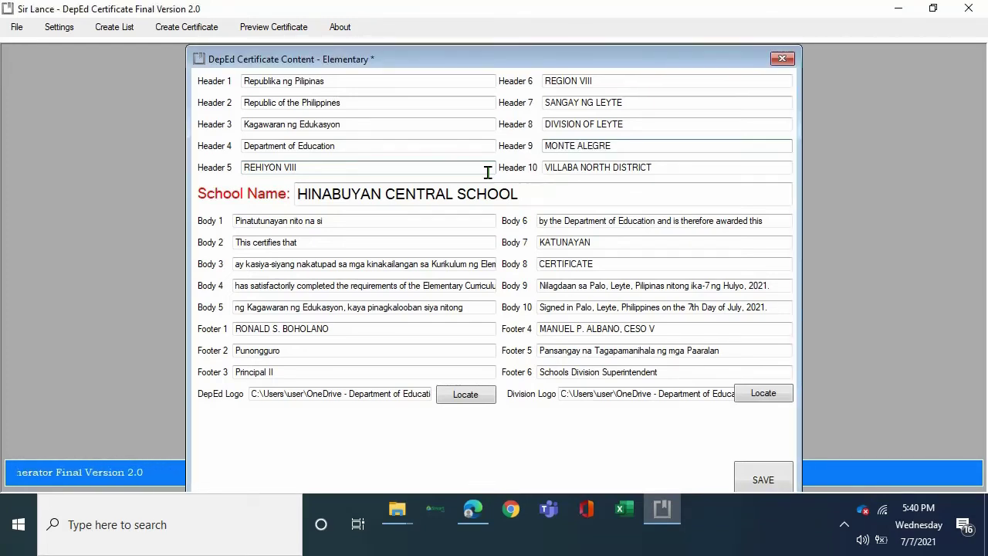
pyautogui.write(' E')
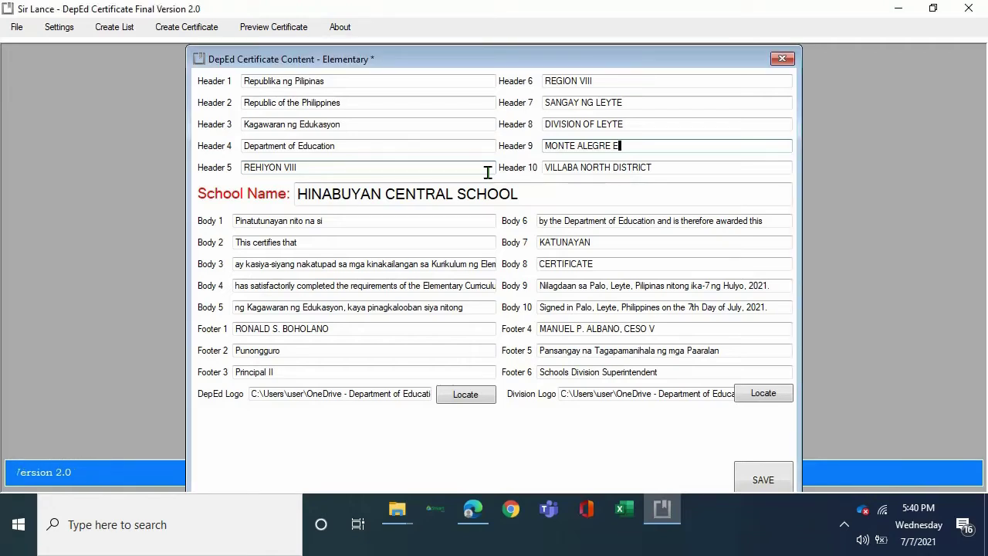
pyautogui.write('LMENTARY')
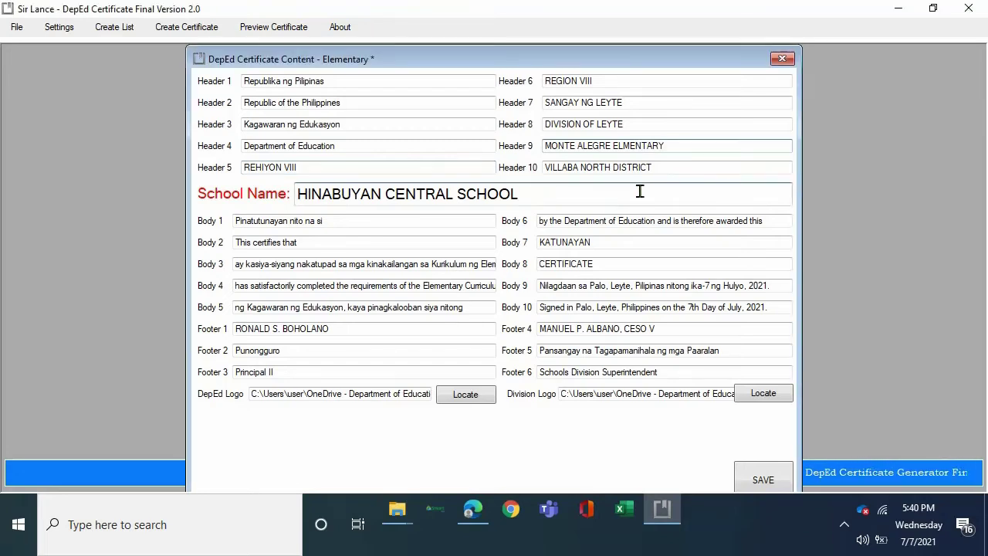
pyautogui.moveTo(664, 145); pyautogui.dragTo(624, 145)
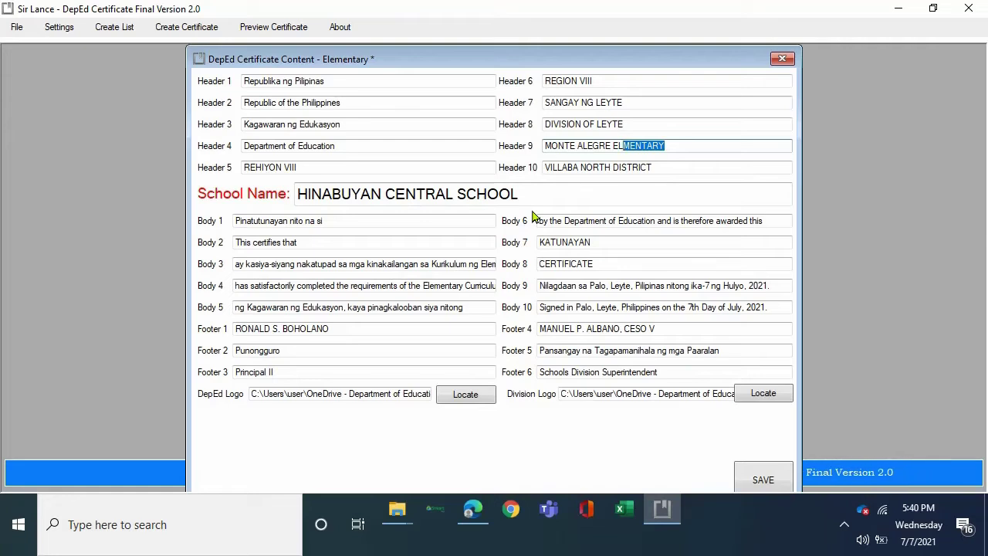
pyautogui.press('Left')
pyautogui.write('E')
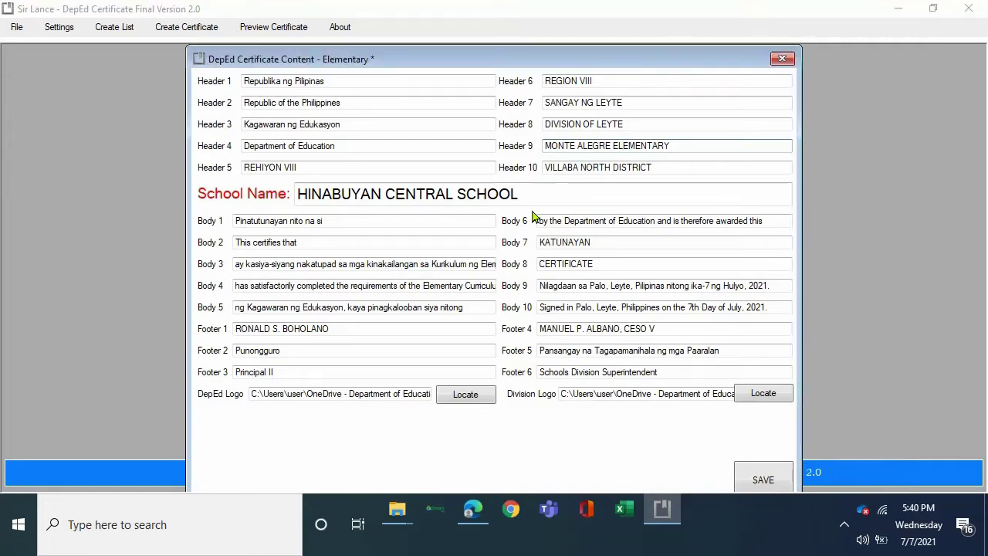
pyautogui.press('End')
pyautogui.write('SCHOOL')
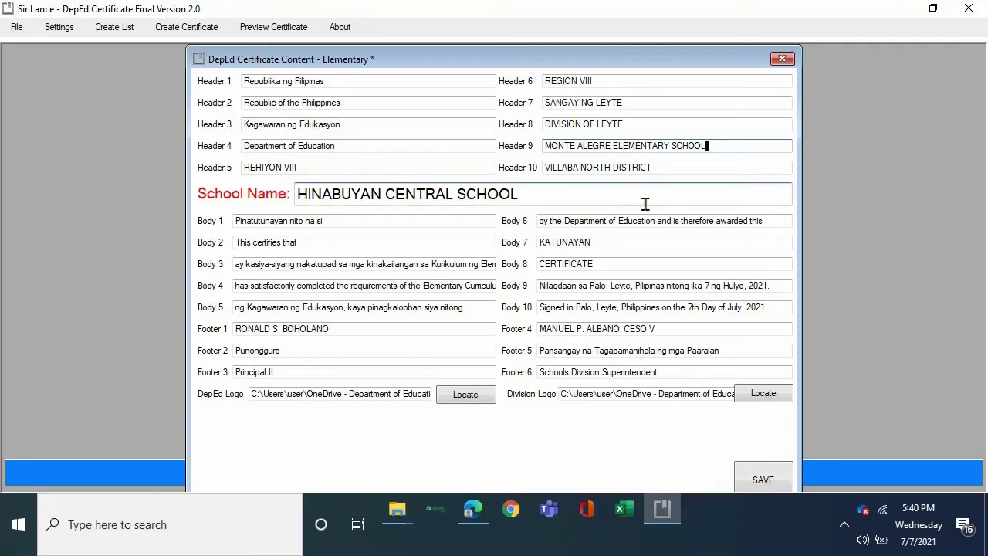
# Replace Header 10's district name with ISABEL 1 DISTRICT.
pyautogui.press('Tab')
pyautogui.press('Tab')
pyautogui.press('BackSpace')
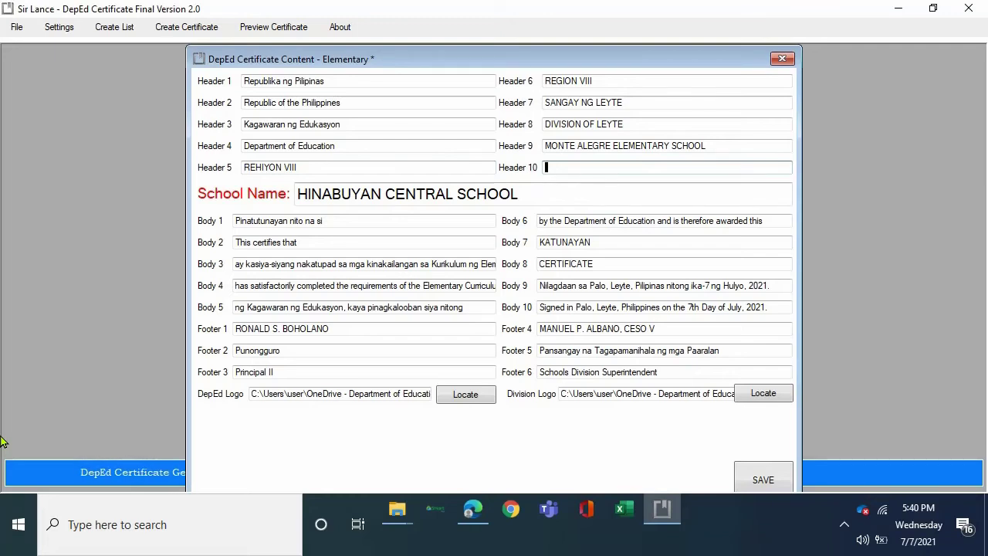
pyautogui.write('ISA')
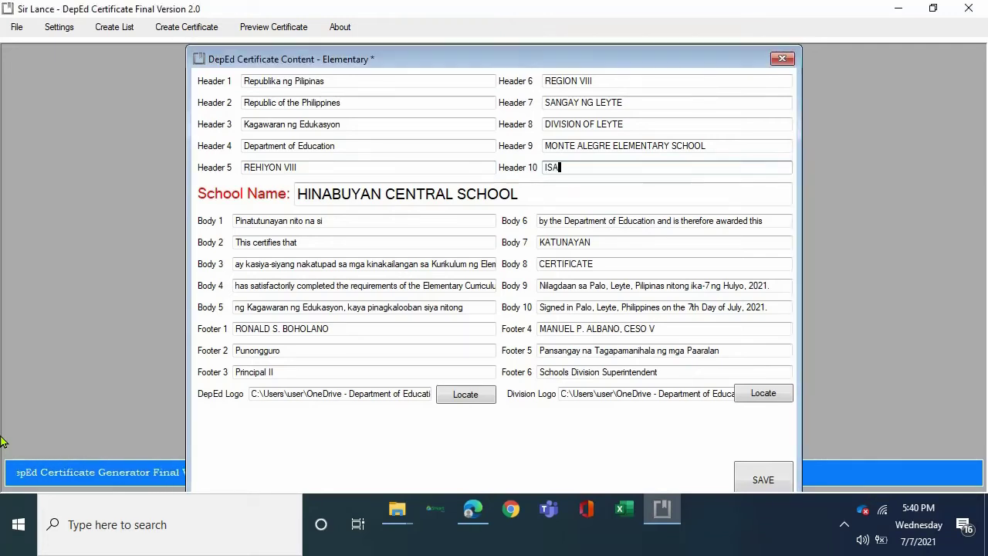
pyautogui.write('BEL 1')
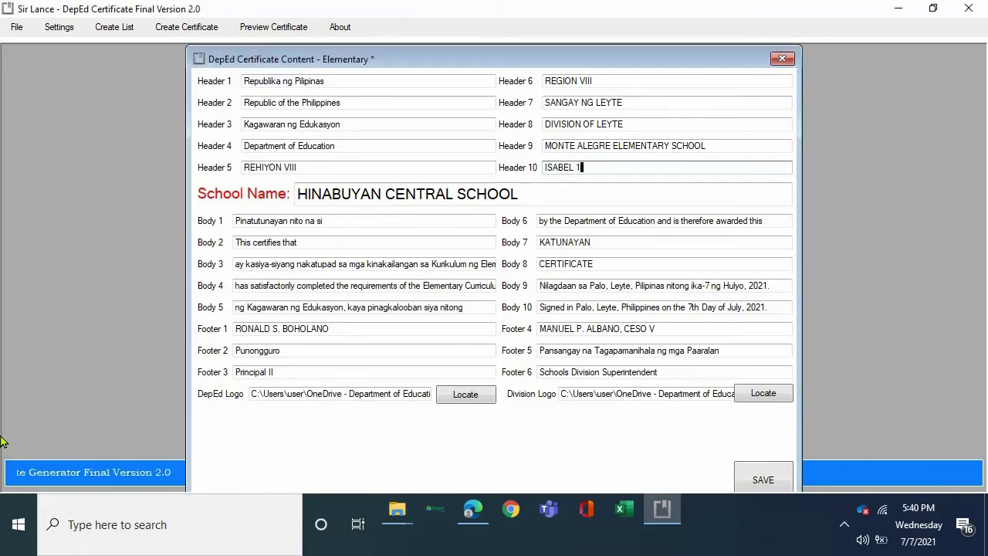
pyautogui.write(' DISTRICT')
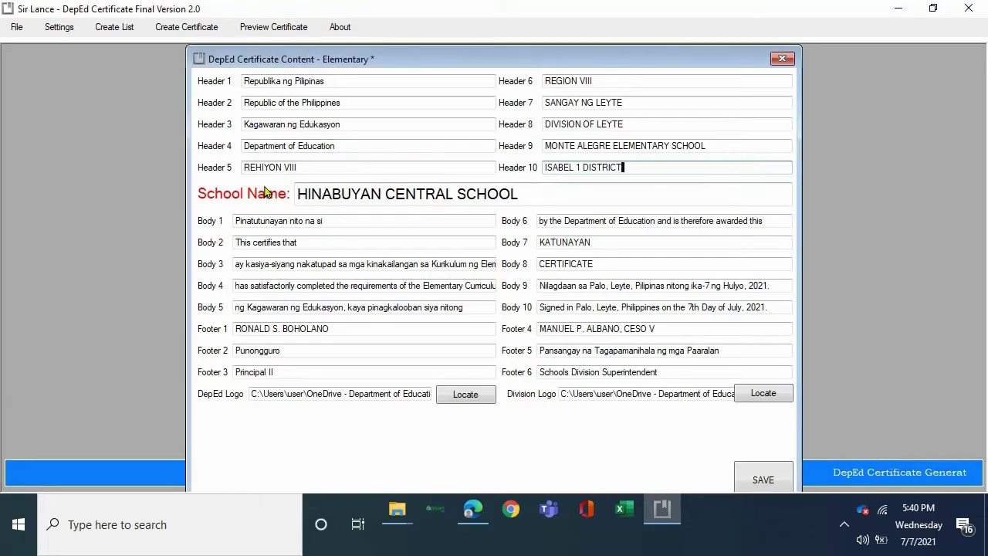
# Delete HINABUYAN CENTRAL from the School Name field and enter MONTE ALEGRE ELEMENTARY before SCHOOL.
pyautogui.click(527, 197)
pyautogui.hotkey('ctrl', 'a')
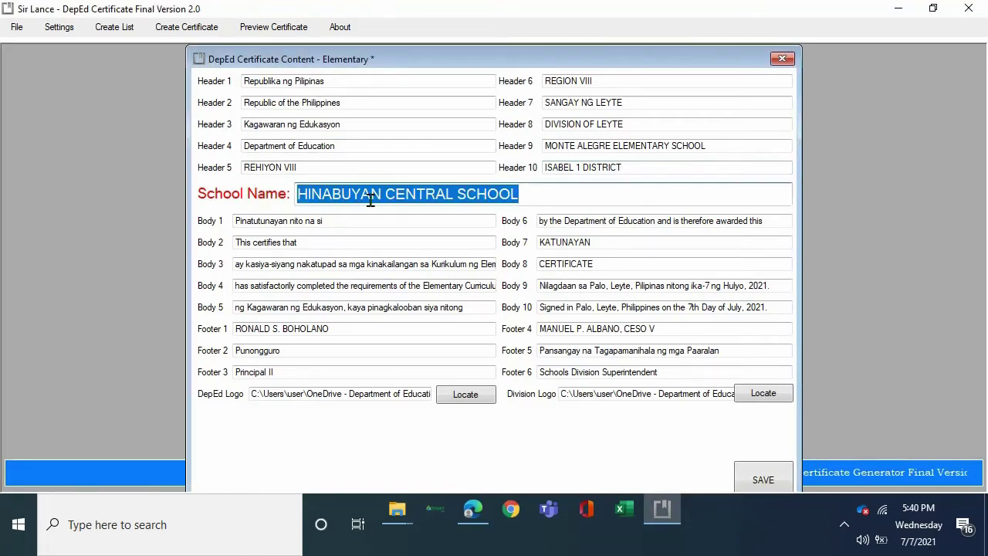
pyautogui.click(443, 198)
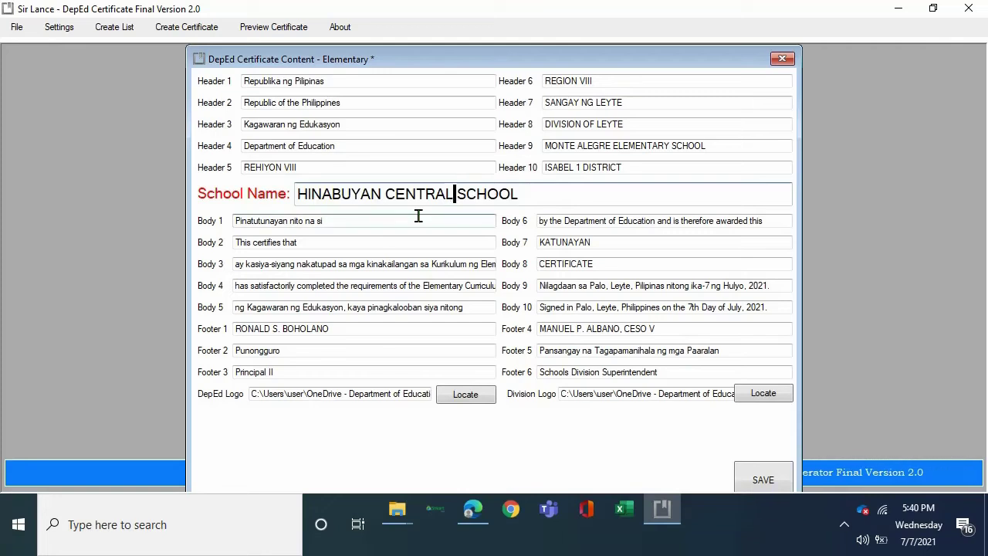
pyautogui.press('BackSpace')
pyautogui.press('BackSpace')
pyautogui.press('BackSpace')
pyautogui.press('BackSpace')
pyautogui.press('BackSpace')
pyautogui.press('BackSpace')
pyautogui.press('BackSpace')
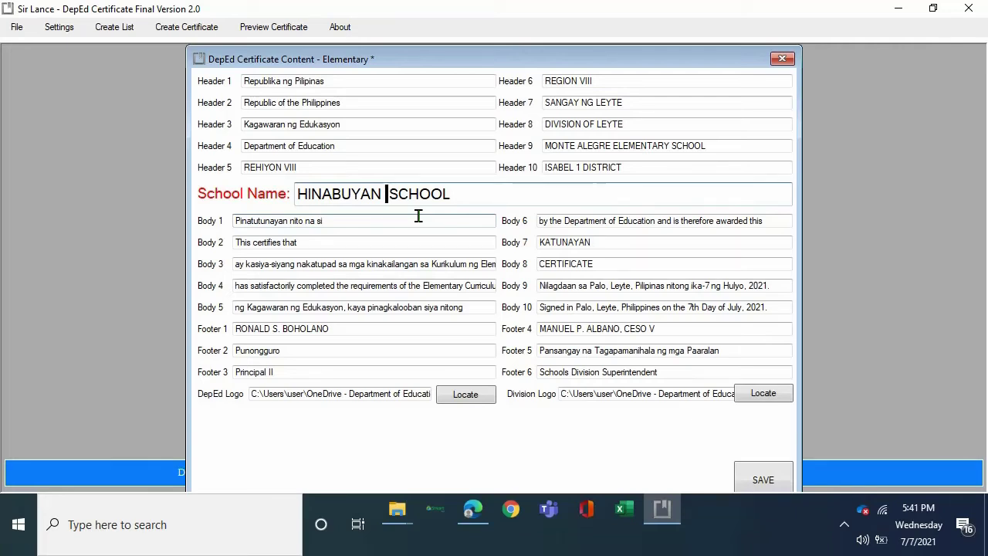
pyautogui.press('BackSpace')
pyautogui.press('BackSpace')
pyautogui.press('BackSpace')
pyautogui.press('BackSpace')
pyautogui.press('BackSpace')
pyautogui.press('BackSpace')
pyautogui.press('BackSpace')
pyautogui.press('BackSpace')
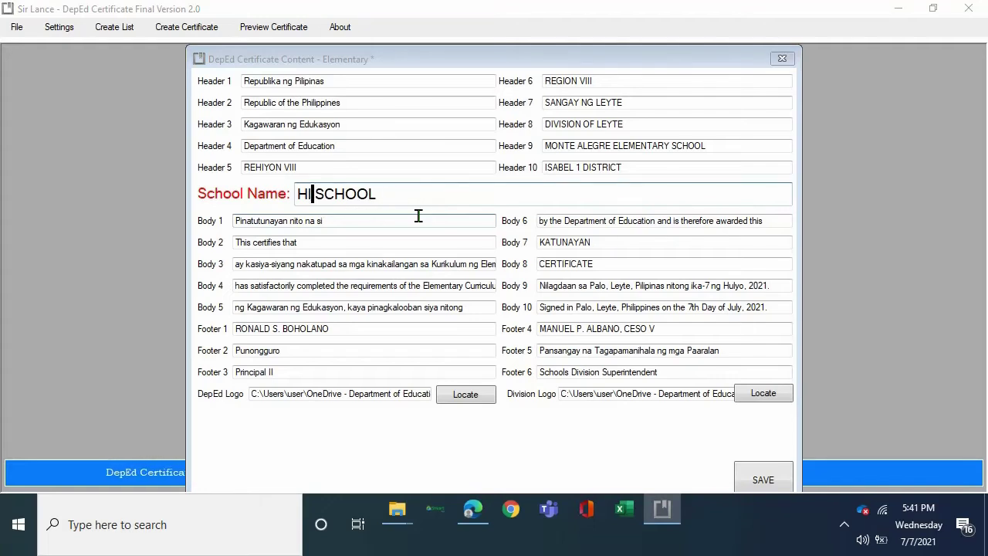
pyautogui.press('BackSpace')
pyautogui.press('BackSpace')
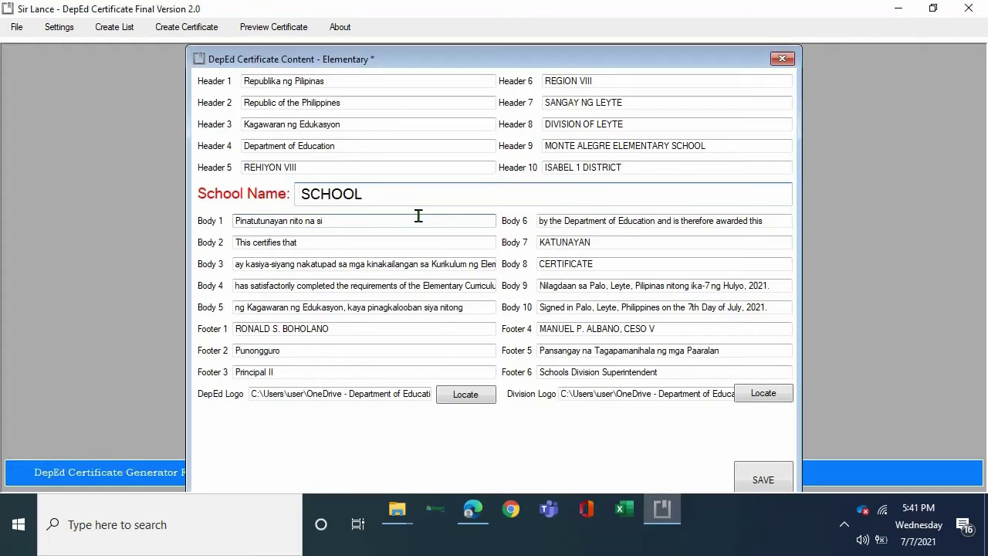
pyautogui.write('MONTE A')
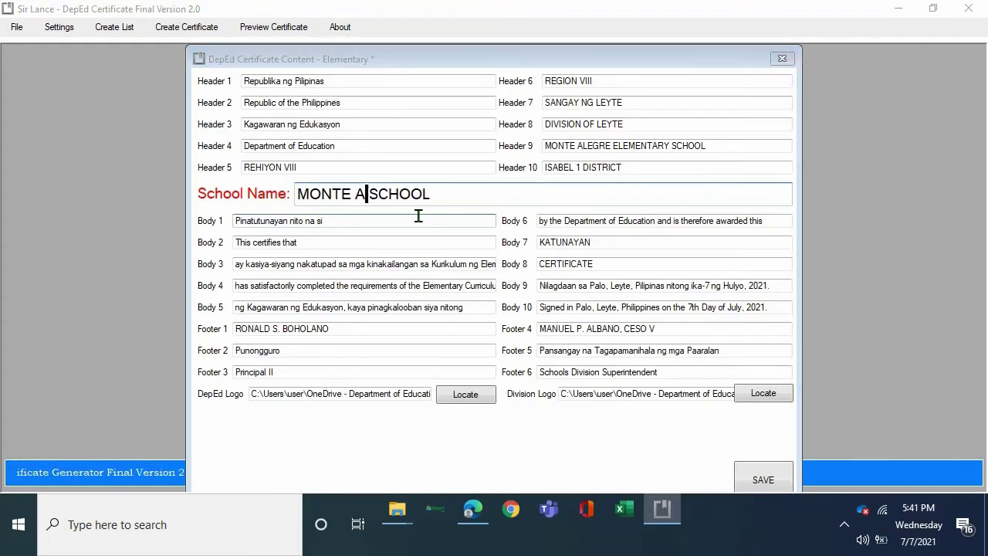
pyautogui.write('LEGR')
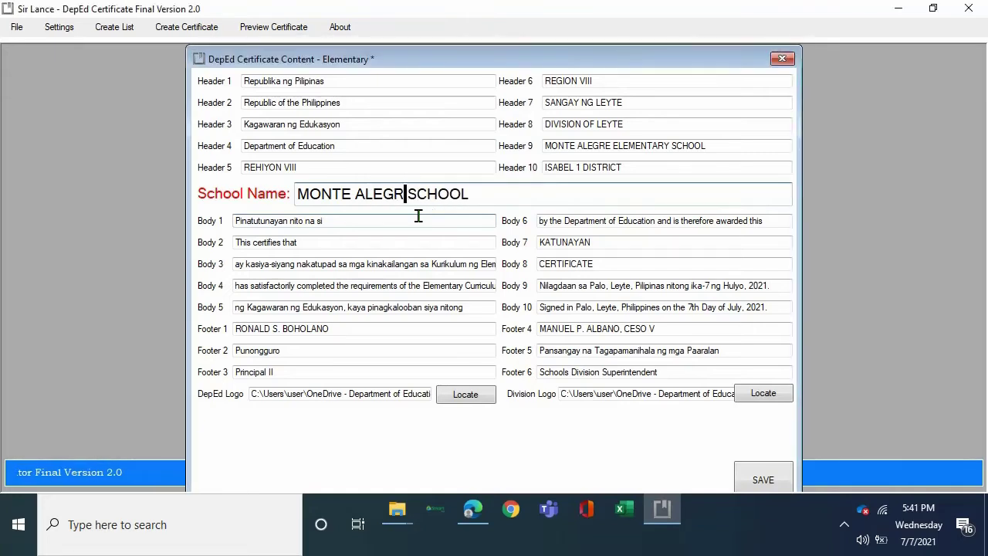
pyautogui.write('E E')
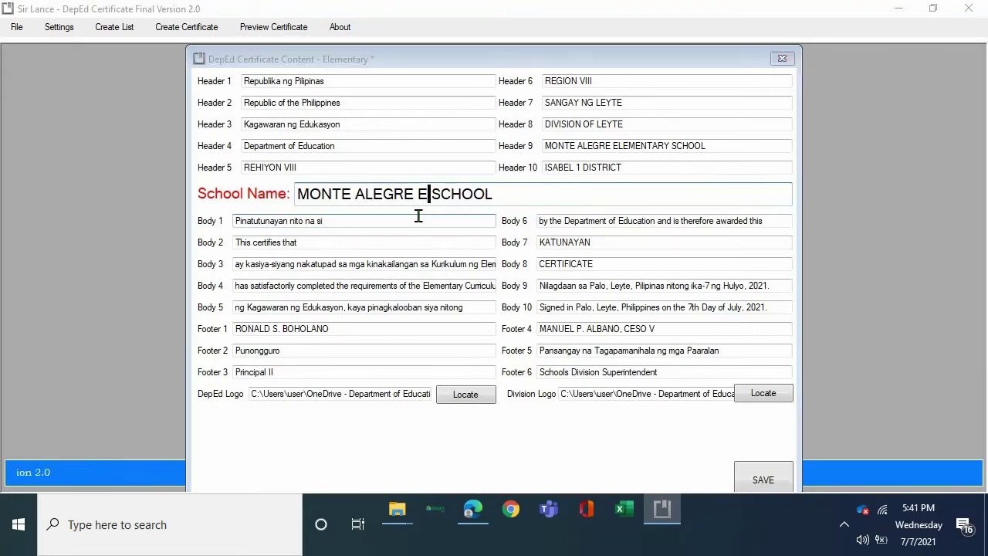
pyautogui.write('LEMENTA')
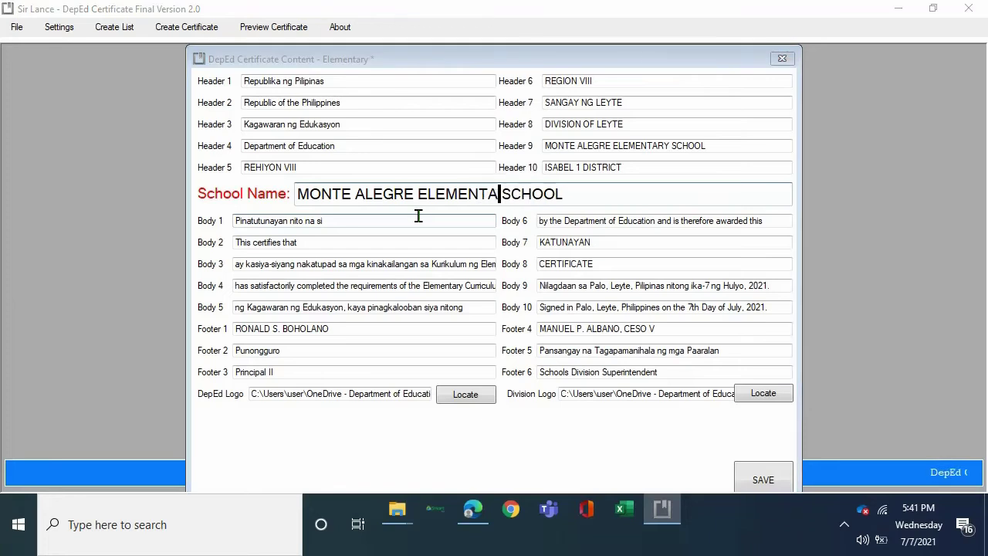
pyautogui.write('RY')
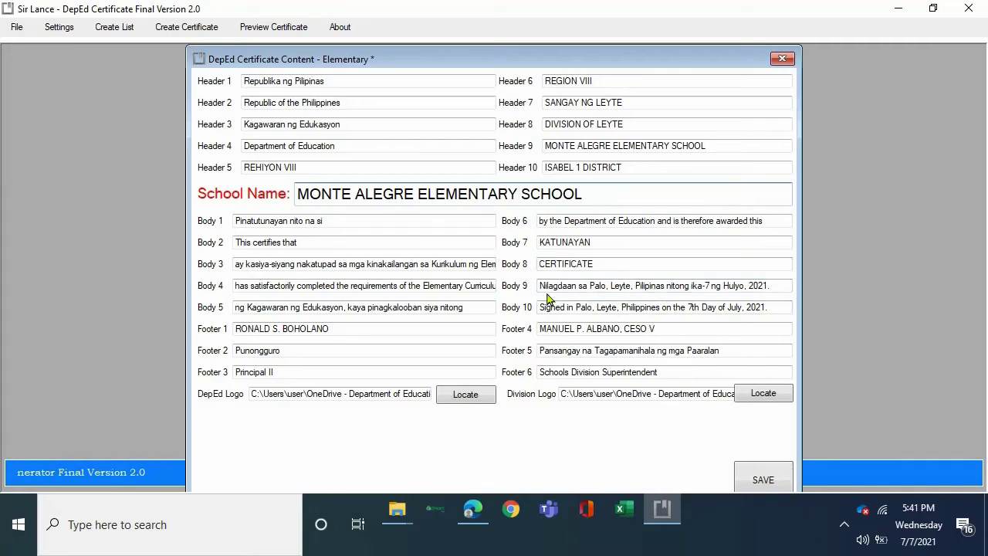
# In the Body 9 signing line, replace the place name Palo with Isabel.
pyautogui.click(610, 284)
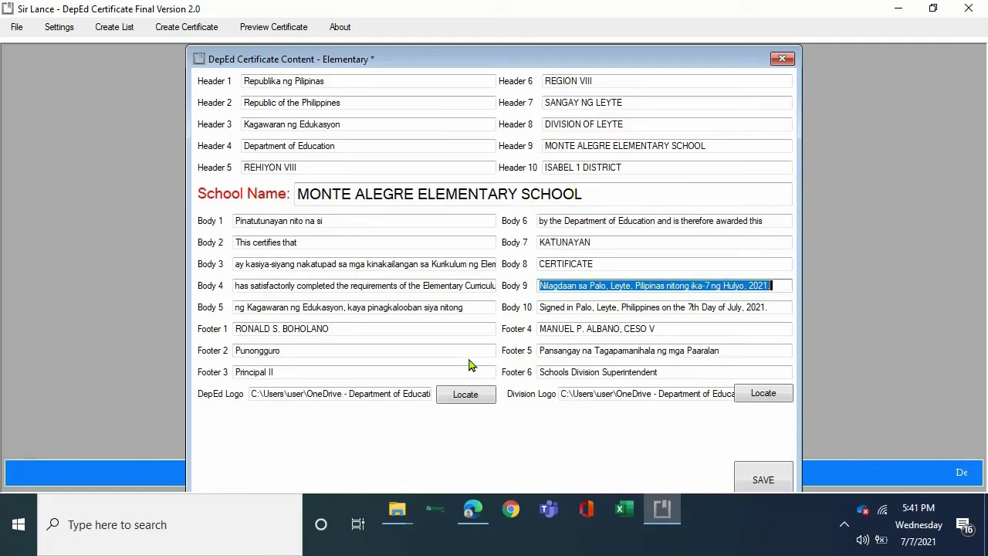
pyautogui.press('End')
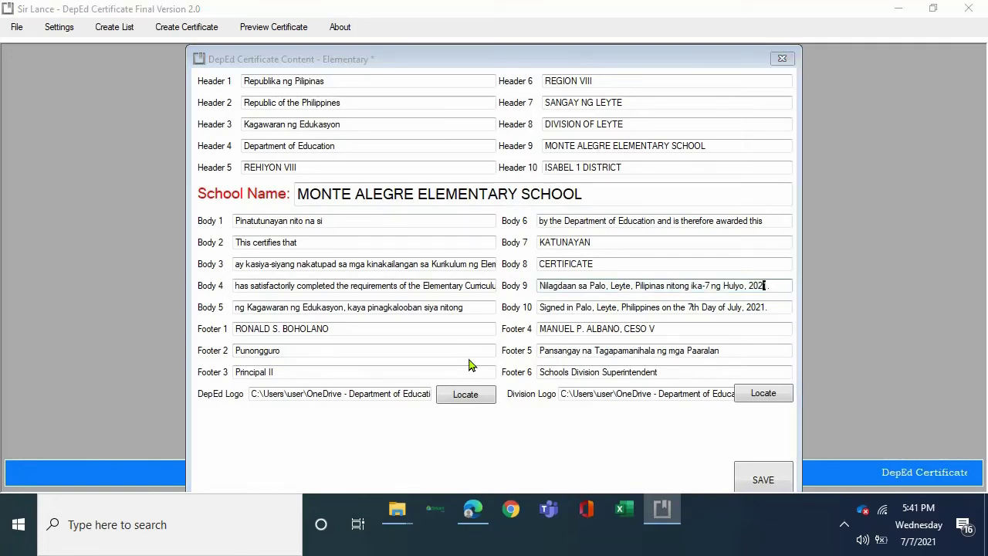
pyautogui.press('Left')
pyautogui.press('Left')
pyautogui.press('Left')
pyautogui.press('Left')
pyautogui.press('Left')
pyautogui.press('Left')
pyautogui.press('Left')
pyautogui.press('Left')
pyautogui.press('Left')
pyautogui.press('Left')
pyautogui.press('Left')
pyautogui.press('Left')
pyautogui.press('Left')
pyautogui.press('Left')
pyautogui.press('Left')
pyautogui.press('Left')
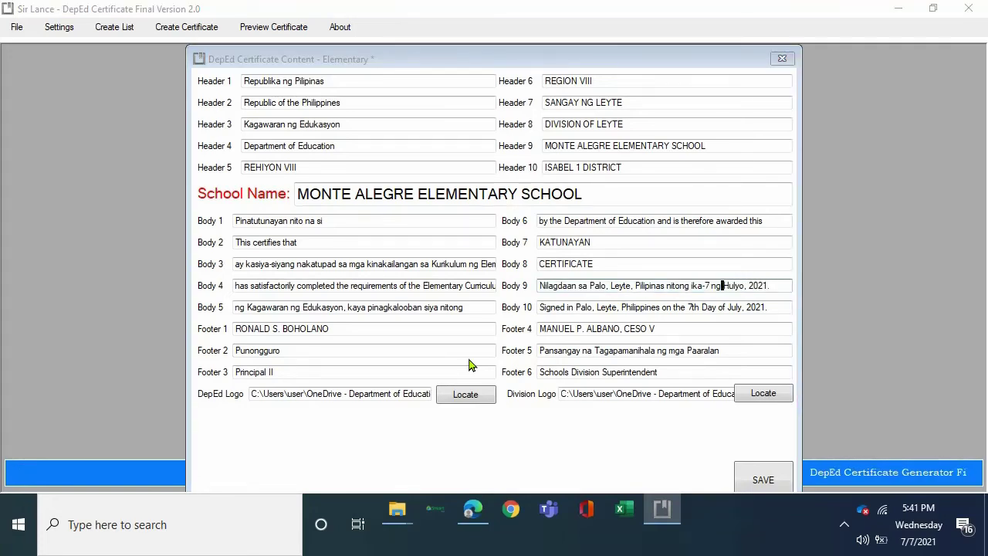
pyautogui.press('Left')
pyautogui.press('Left')
pyautogui.press('Left')
pyautogui.press('Left')
pyautogui.press('Left')
pyautogui.press('Left')
pyautogui.press('Left')
pyautogui.press('Left')
pyautogui.press('Left')
pyautogui.press('Left')
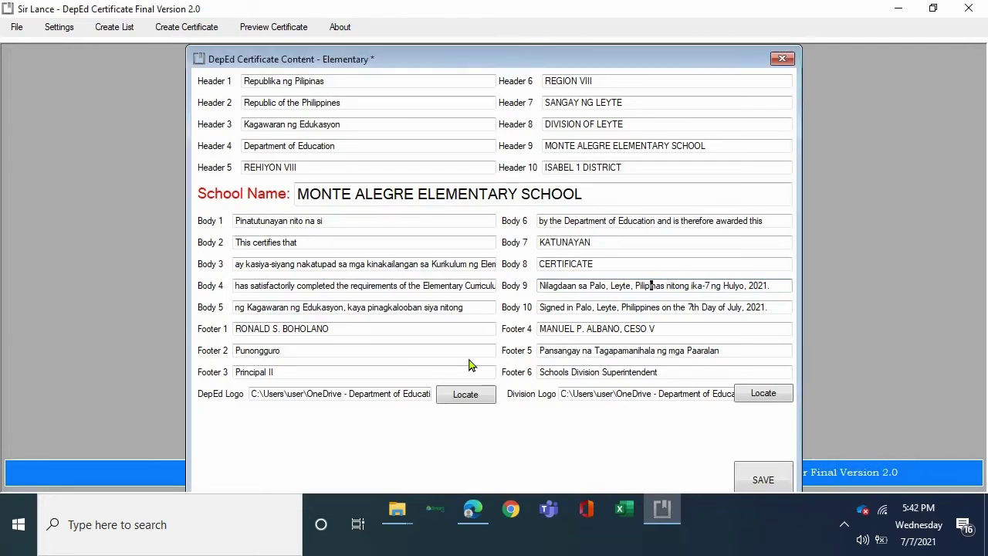
pyautogui.press('Left')
pyautogui.press('Left')
pyautogui.press('Left')
pyautogui.press('Left')
pyautogui.press('Left')
pyautogui.press('Left')
pyautogui.press('Left')
pyautogui.press('Left')
pyautogui.press('Left')
pyautogui.press('Left')
pyautogui.press('Left')
pyautogui.press('Left')
pyautogui.press('Left')
pyautogui.press('Left')
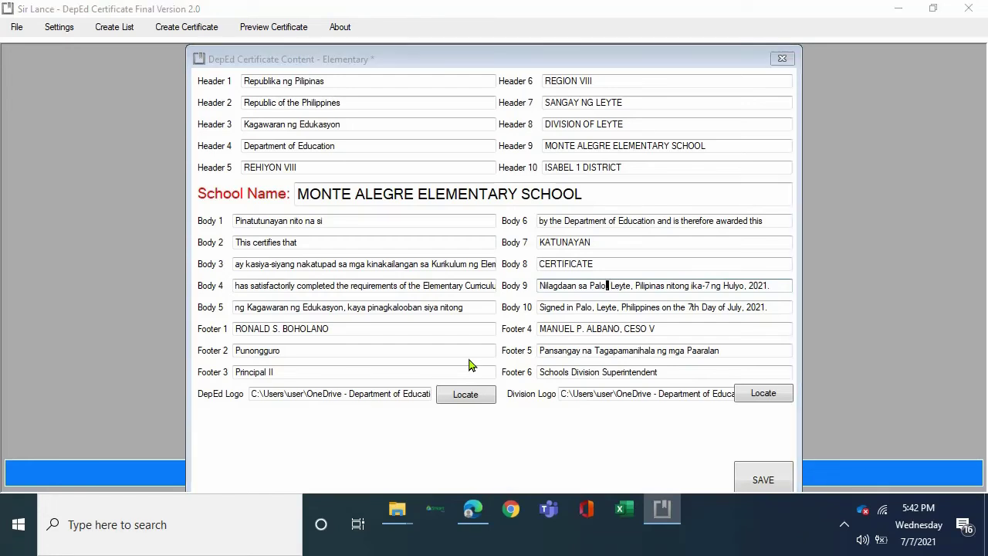
pyautogui.press('BackSpace')
pyautogui.press('BackSpace')
pyautogui.press('BackSpace')
pyautogui.press('BackSpace')
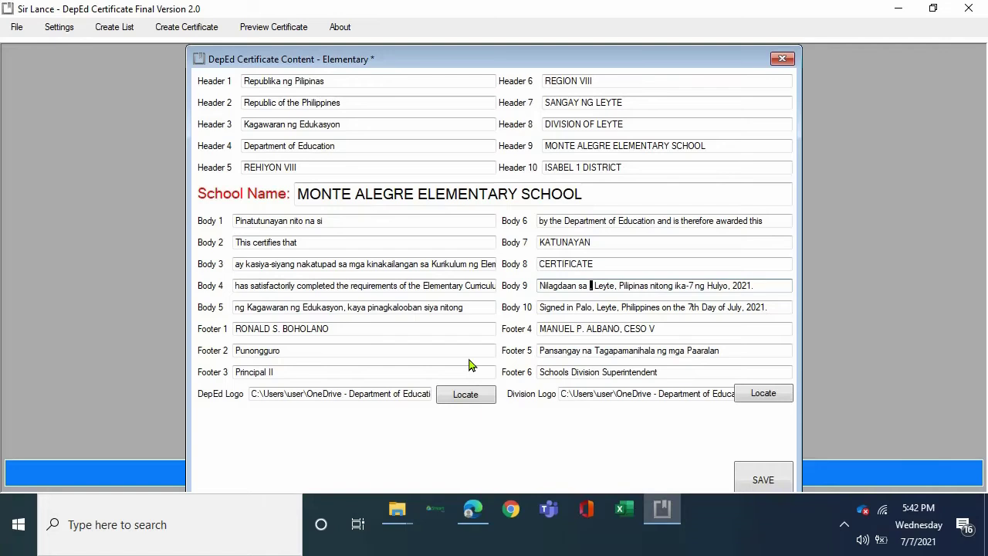
pyautogui.write('ISABEL')
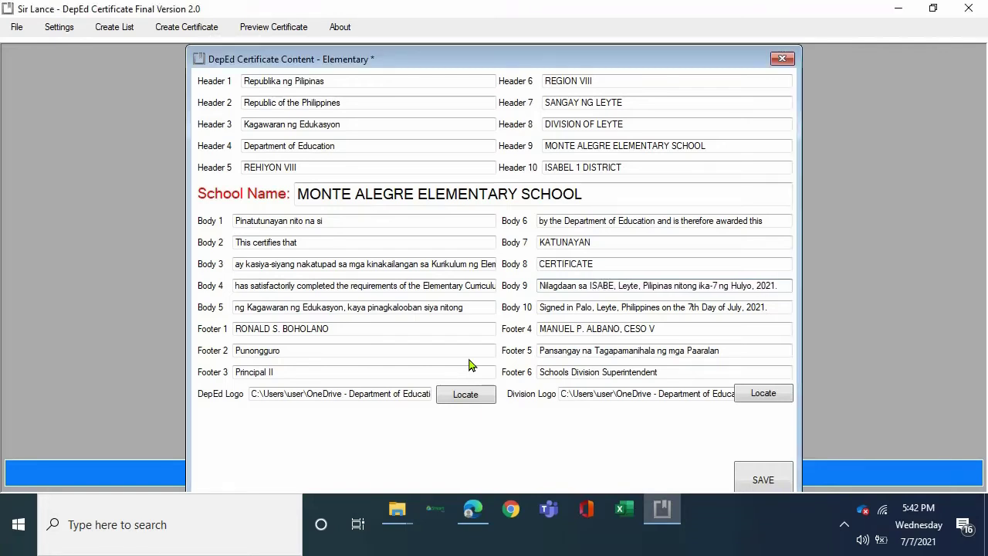
pyautogui.press('BackSpace')
pyautogui.press('BackSpace')
pyautogui.press('BackSpace')
pyautogui.press('BackSpace')
pyautogui.press('BackSpace')
pyautogui.write('sab')
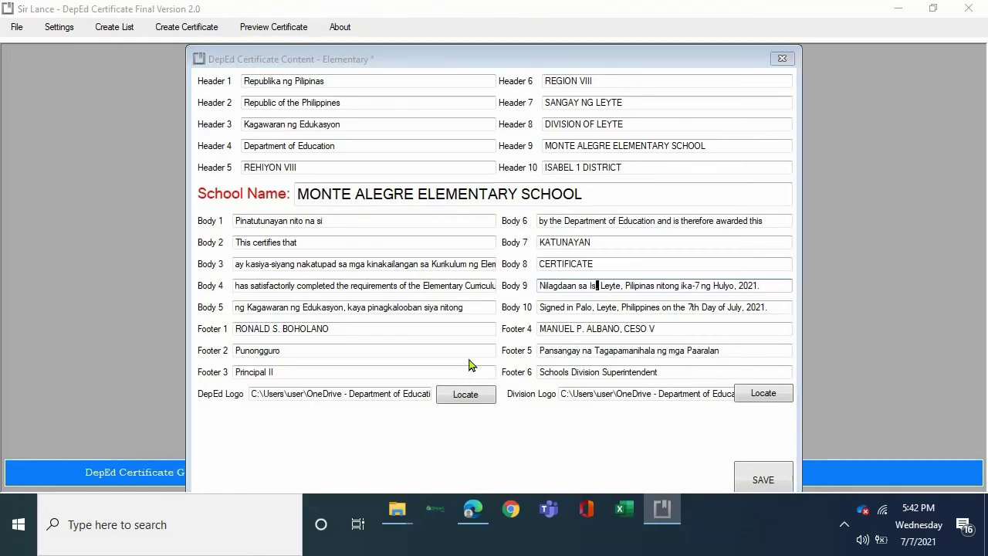
pyautogui.write('el')
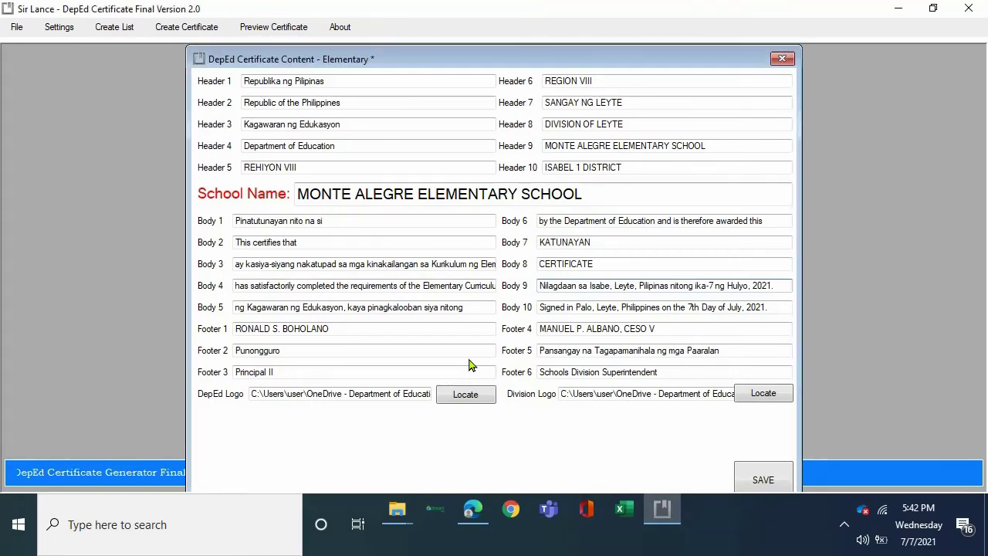
# Change the Body 9 date from ika-7 to ika-9 ng Hulyo, 2021.
pyautogui.click(471, 365)
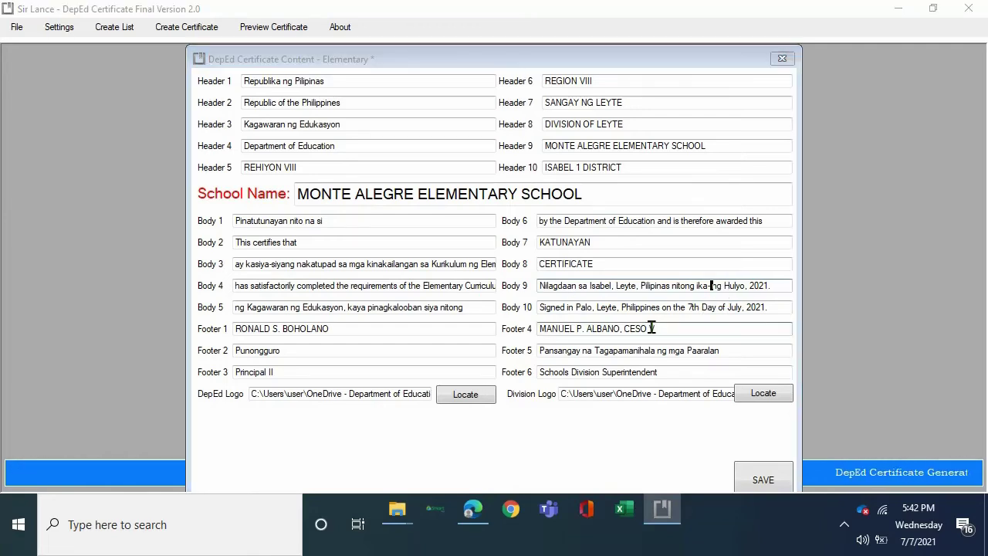
pyautogui.write('1°')
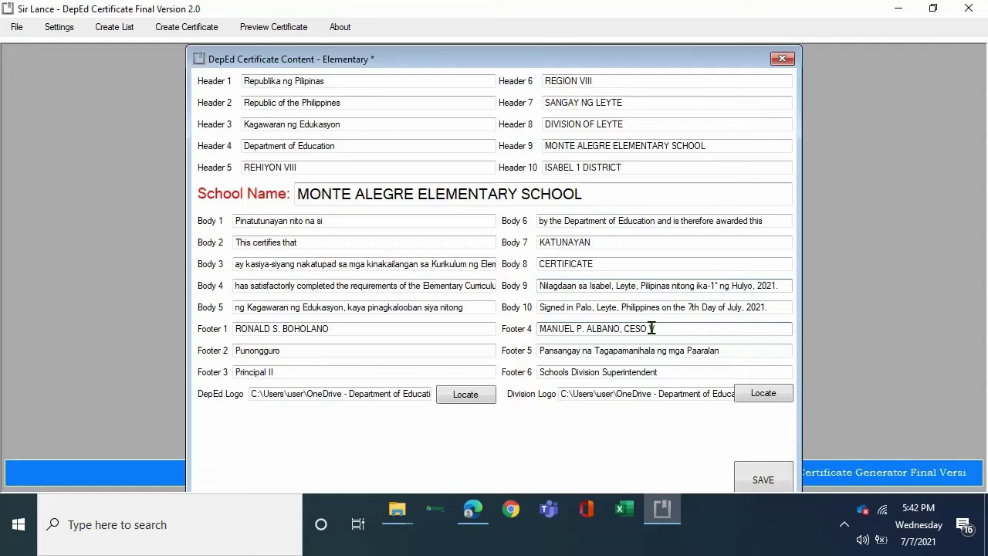
pyautogui.press('BackSpace')
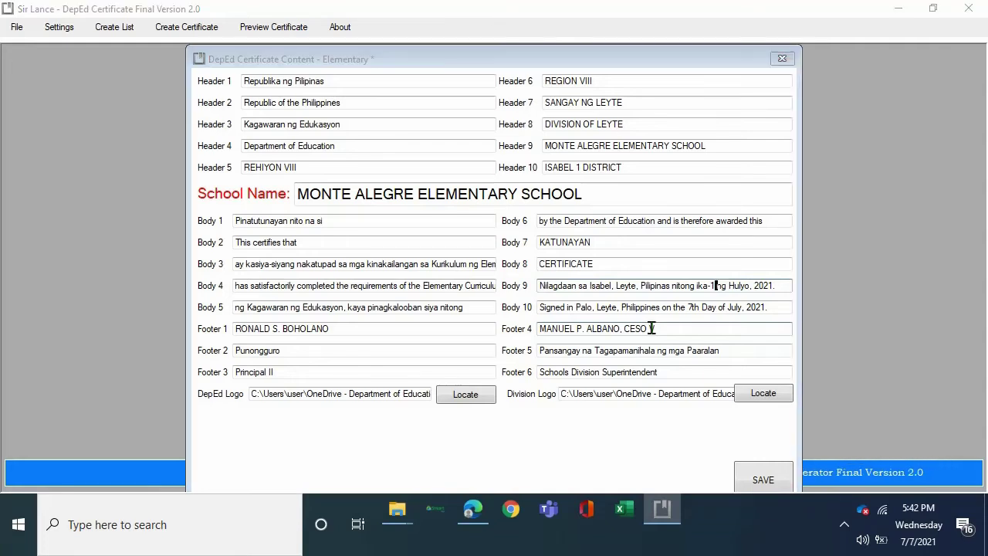
pyautogui.press('BackSpace')
pyautogui.write('9')
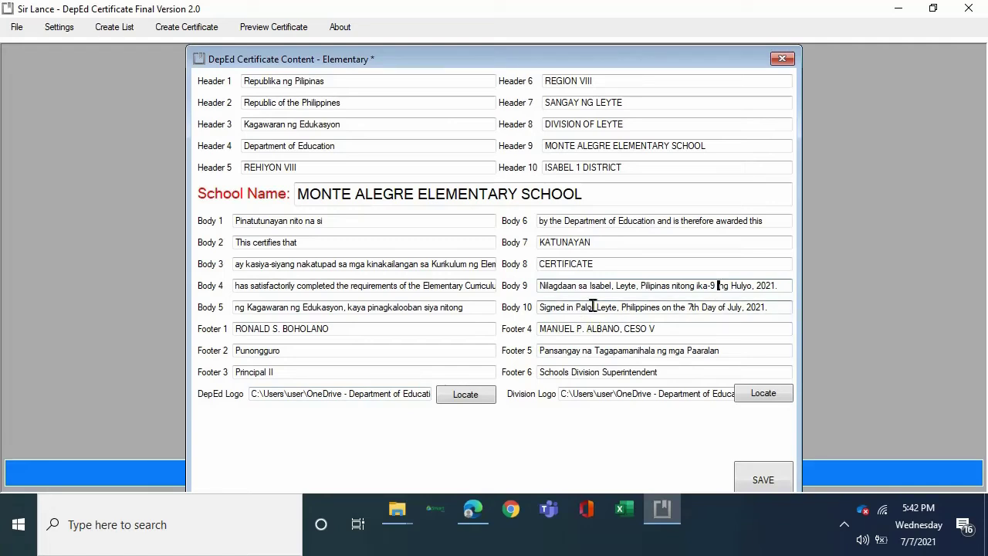
# In Body 10, replace Palo with Isabel and change the day from 7th to 9th.
pyautogui.click(592, 308)
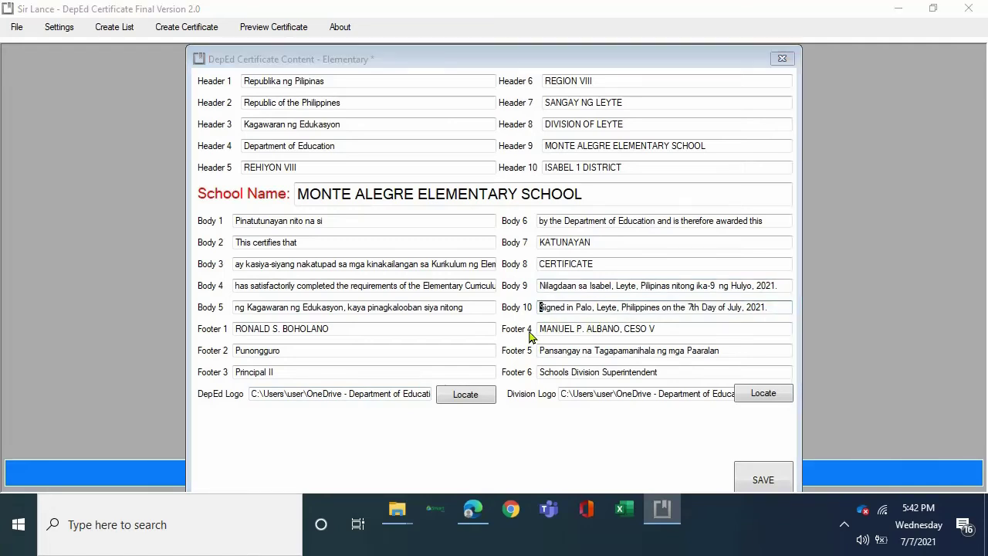
pyautogui.press('Right')
pyautogui.press('Right')
pyautogui.press('Right')
pyautogui.press('Right')
pyautogui.press('Right')
pyautogui.press('Right')
pyautogui.press('Right')
pyautogui.press('BackSpace')
pyautogui.press('BackSpace')
pyautogui.press('BackSpace')
pyautogui.press('BackSpace')
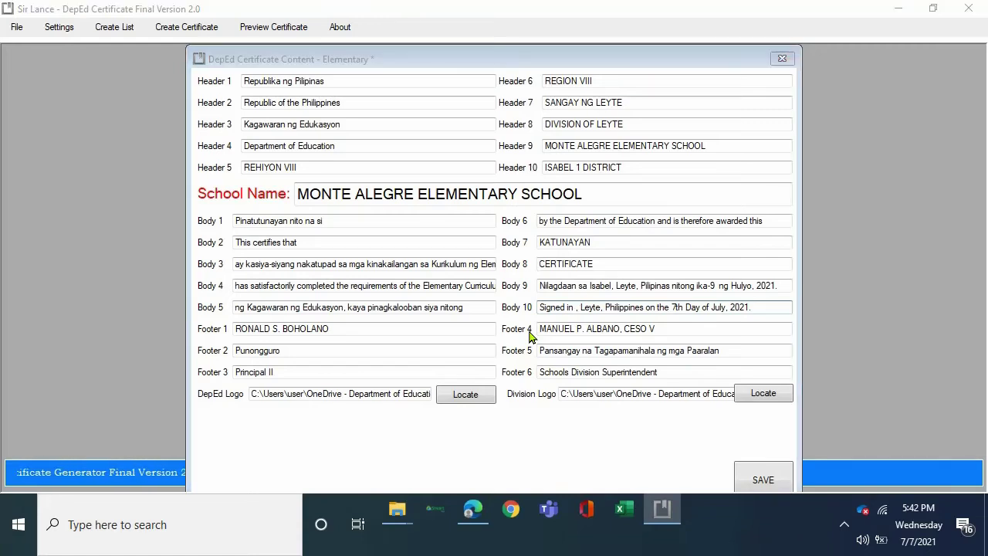
pyautogui.write('Isabel')
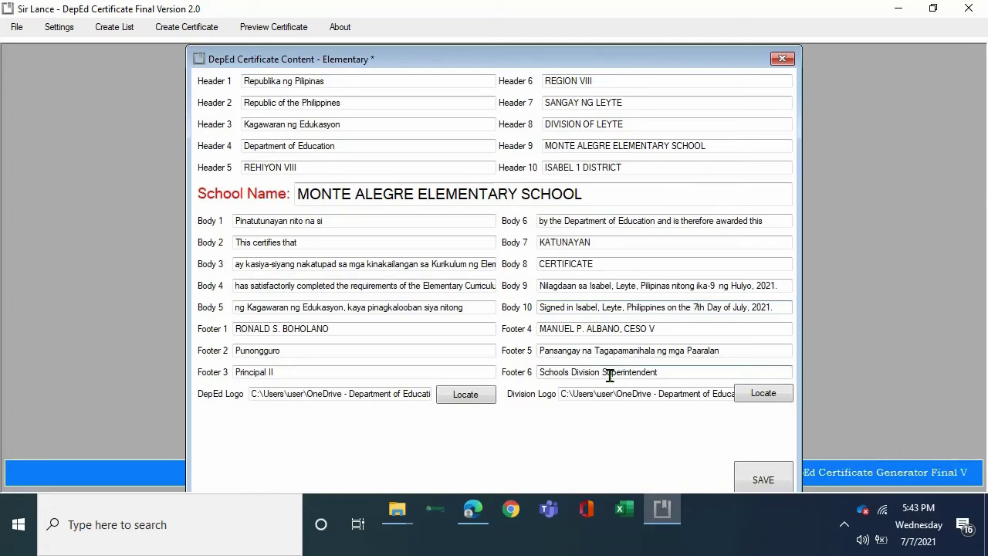
pyautogui.press('BackSpace')
pyautogui.write('9')
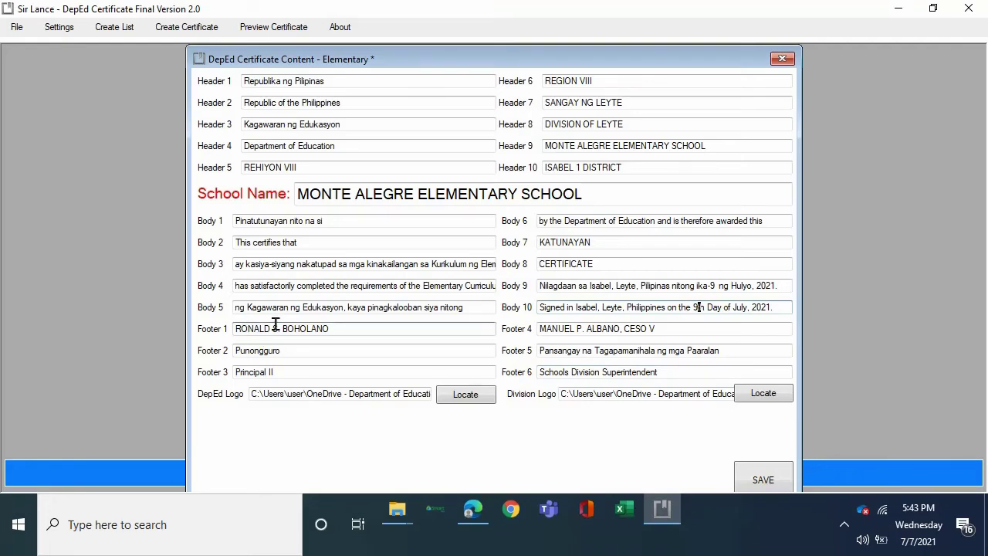
# Replace the old name in Footer 1 with the new principal's full name, removing a stray character.
pyautogui.tripleClick(333, 328)
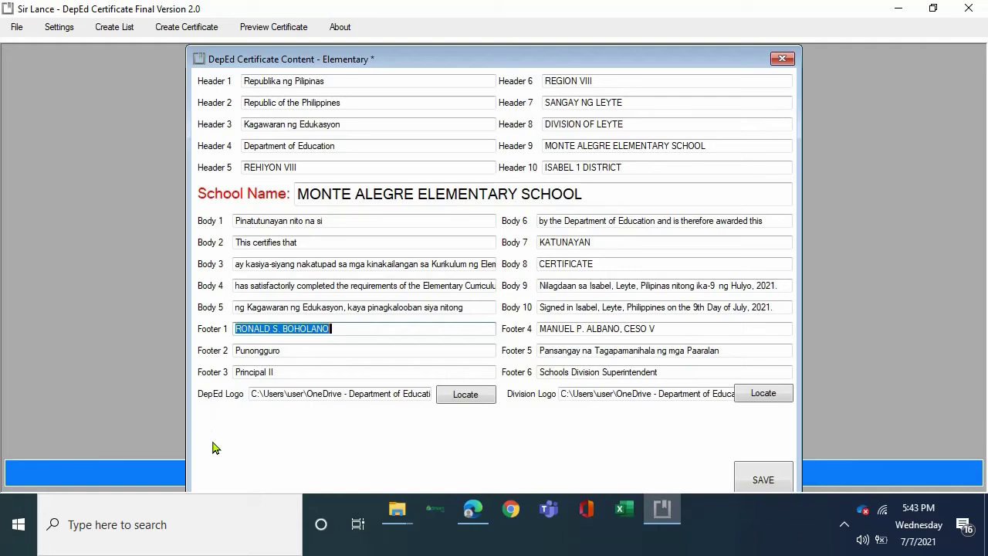
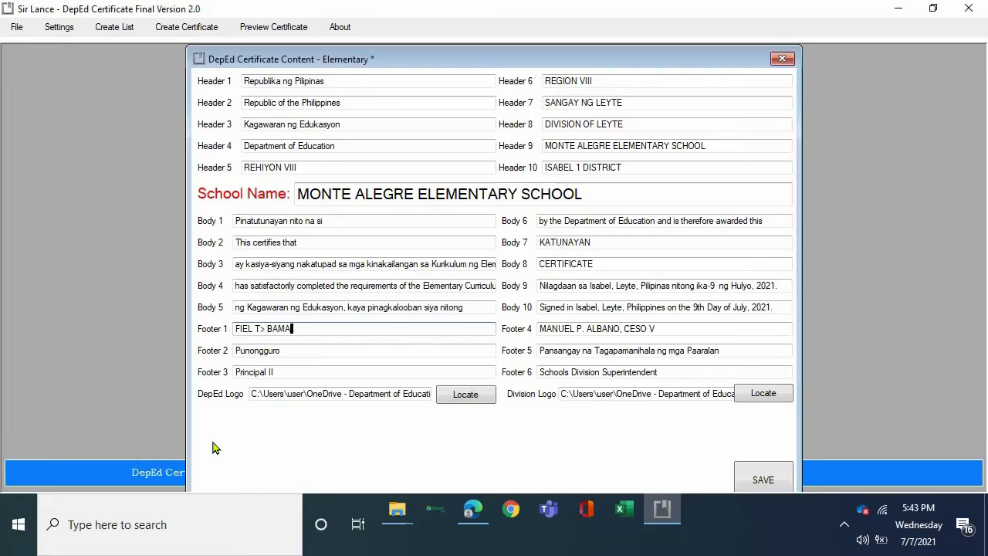
pyautogui.press('Left')
pyautogui.press('Left')
pyautogui.press('Left')
pyautogui.press('Left')
pyautogui.press('Left')
pyautogui.press('Left')
pyautogui.hotkey('shift', 'Left')
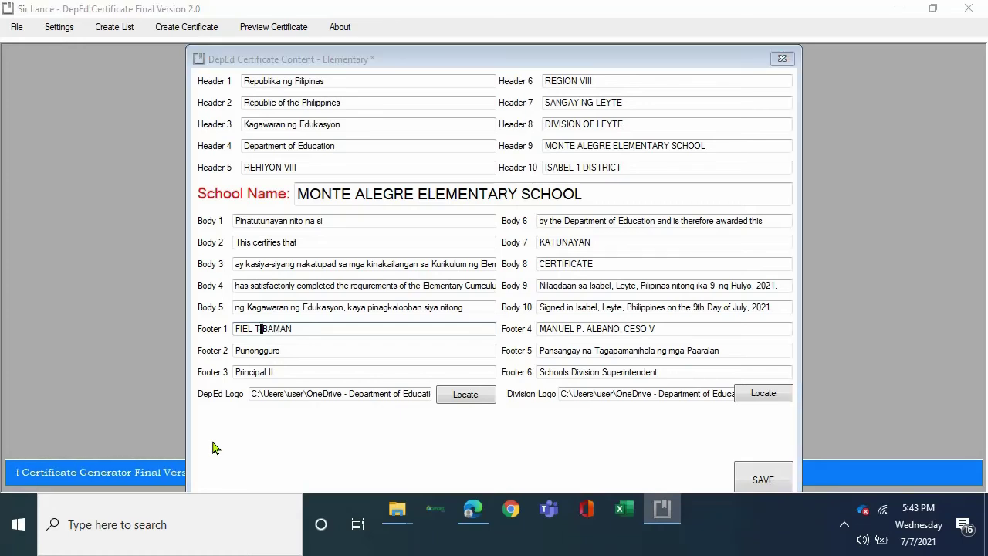
pyautogui.press('BackSpace')
# Change the Footer 3 title from Principal II to Principal I.
pyautogui.click(215, 448)
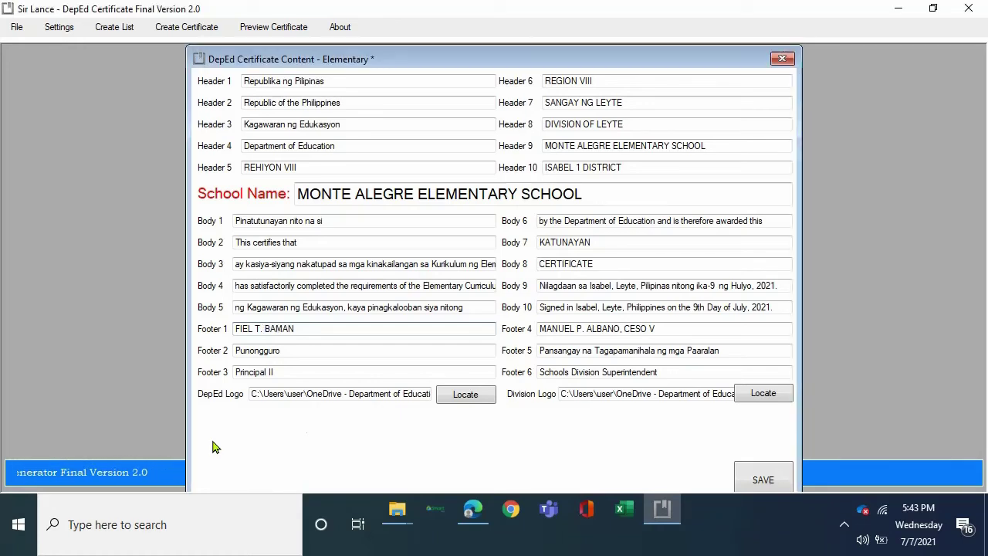
pyautogui.click(282, 372)
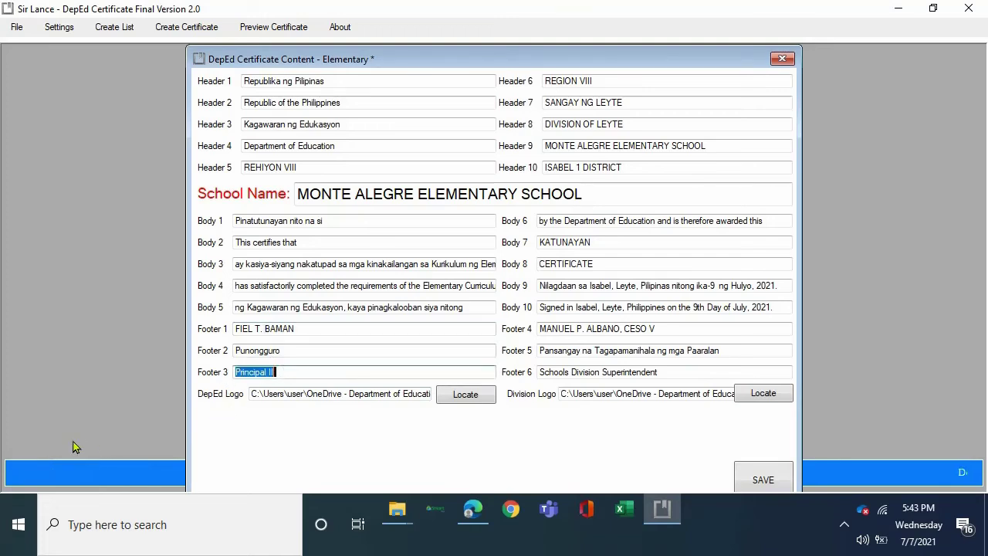
pyautogui.press('End')
pyautogui.press('BackSpace')
# Save the updated Elementary content and open the Elementary certificate preview.
pyautogui.click(771, 486)
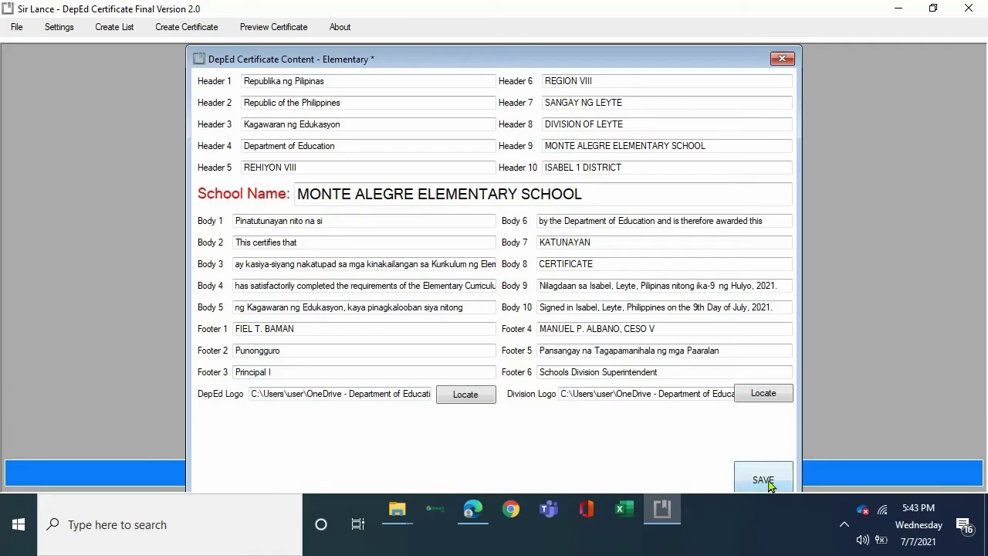
pyautogui.click(770, 484)
pyautogui.click(283, 28)
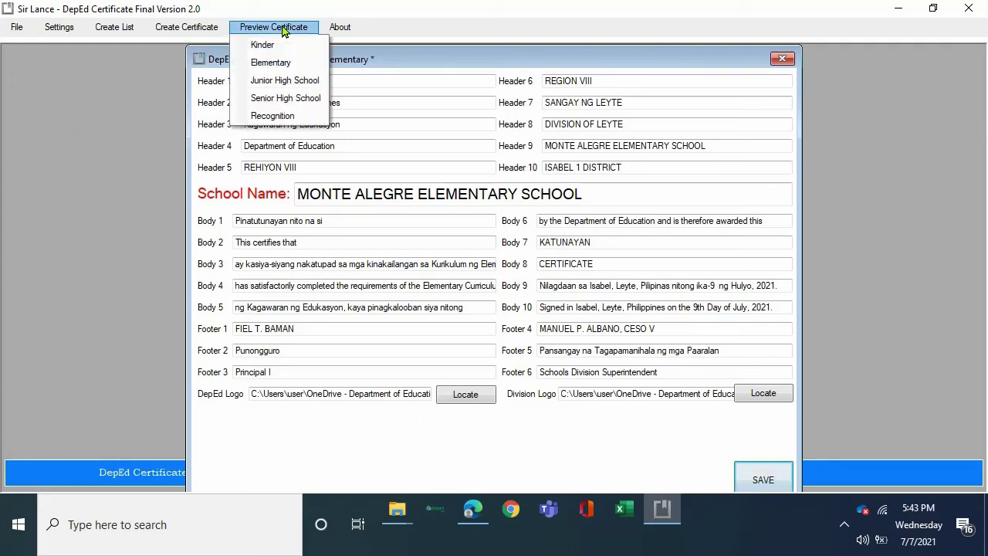
pyautogui.click(266, 65)
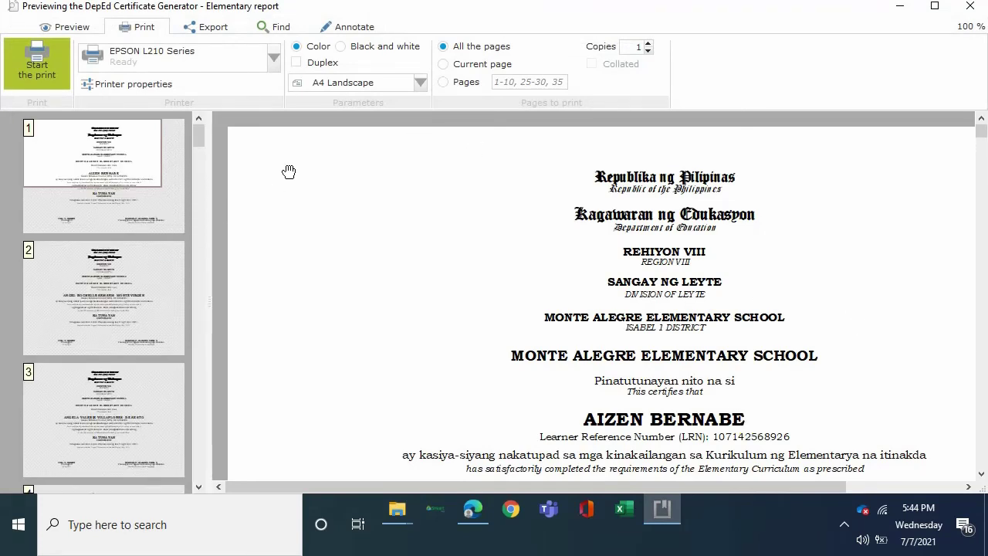
# Scroll through the preview pages to check each learner's certificate for Principal I and 9th July, 2021.
pyautogui.moveTo(803, 488); pyautogui.dragTo(849, 488)
pyautogui.scroll(-1, 840, 336)
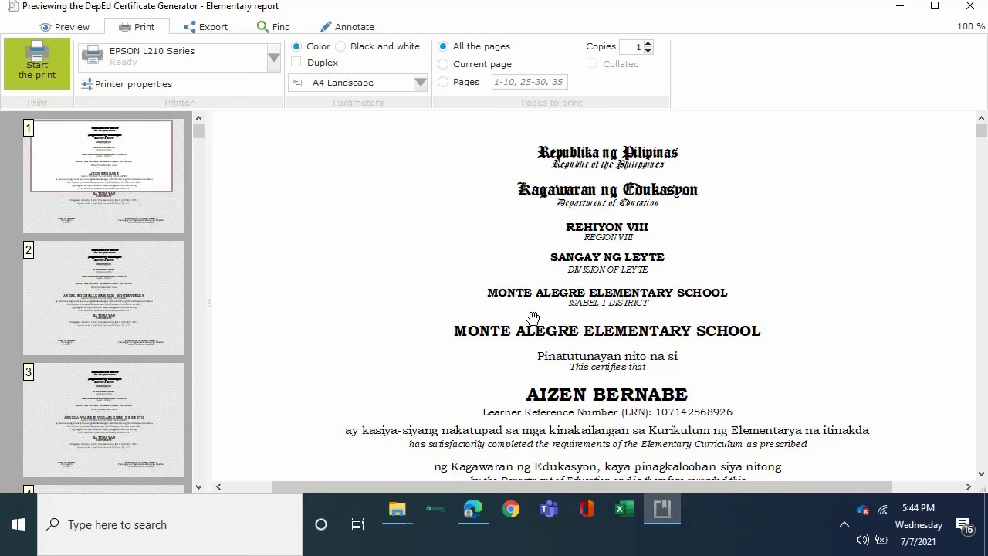
pyautogui.scroll(-4, 617, 309)
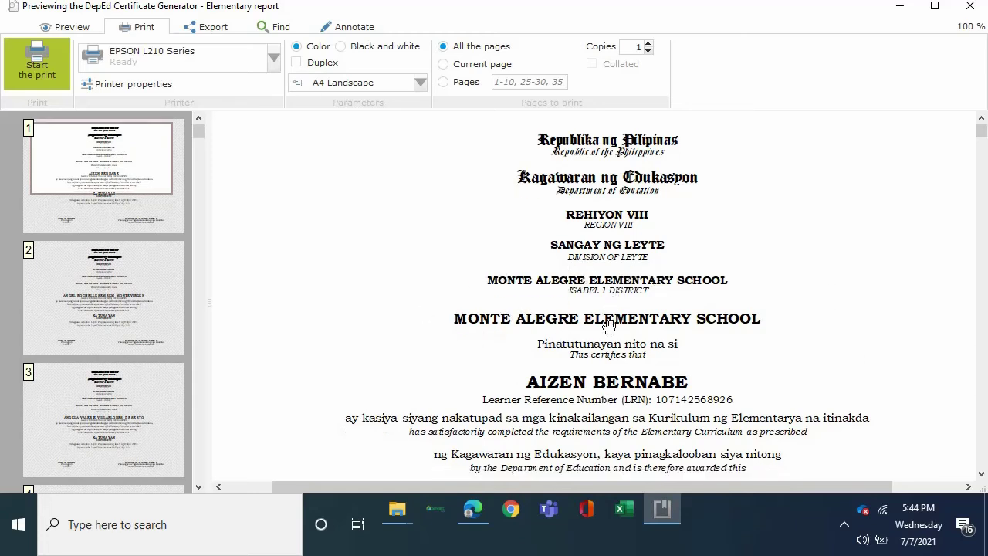
pyautogui.scroll(-4, 606, 318)
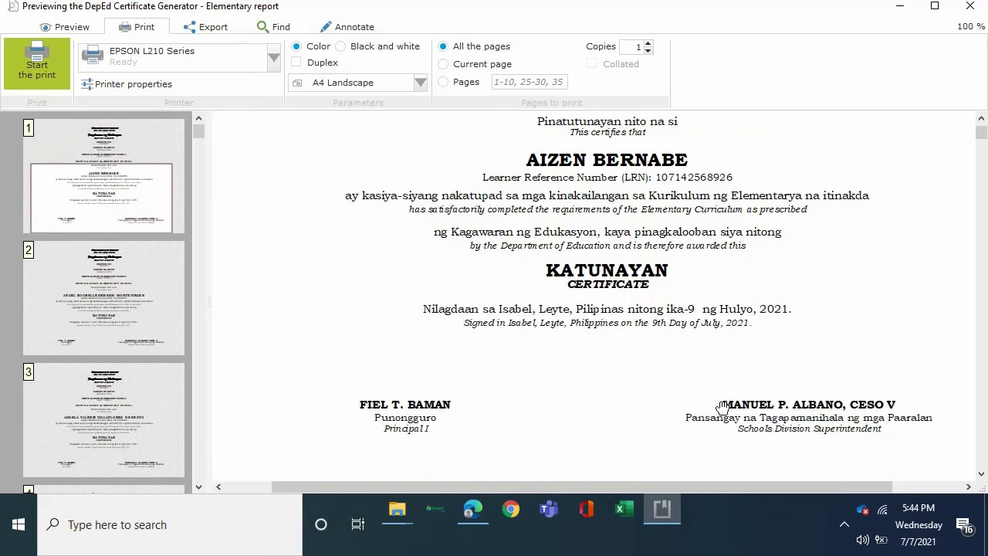
pyautogui.scroll(-3, 592, 326)
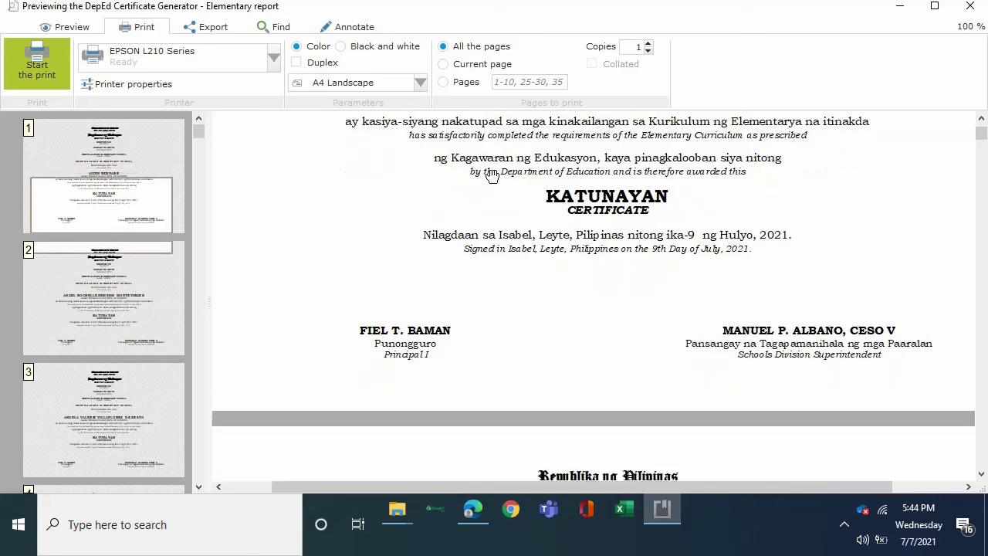
pyautogui.scroll(-2, 485, 172)
pyautogui.scroll(-7, 515, 158)
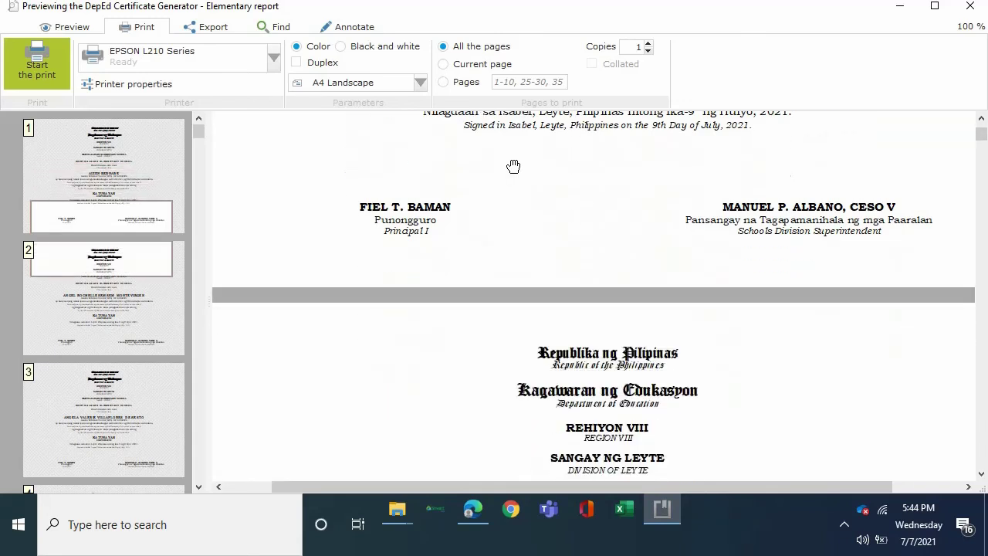
pyautogui.scroll(-9, 506, 169)
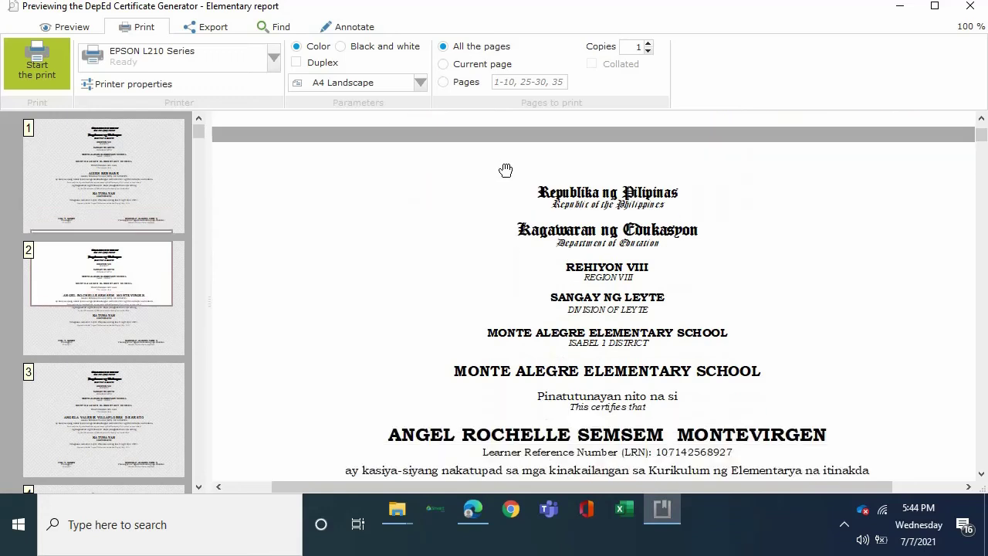
pyautogui.scroll(-5, 495, 184)
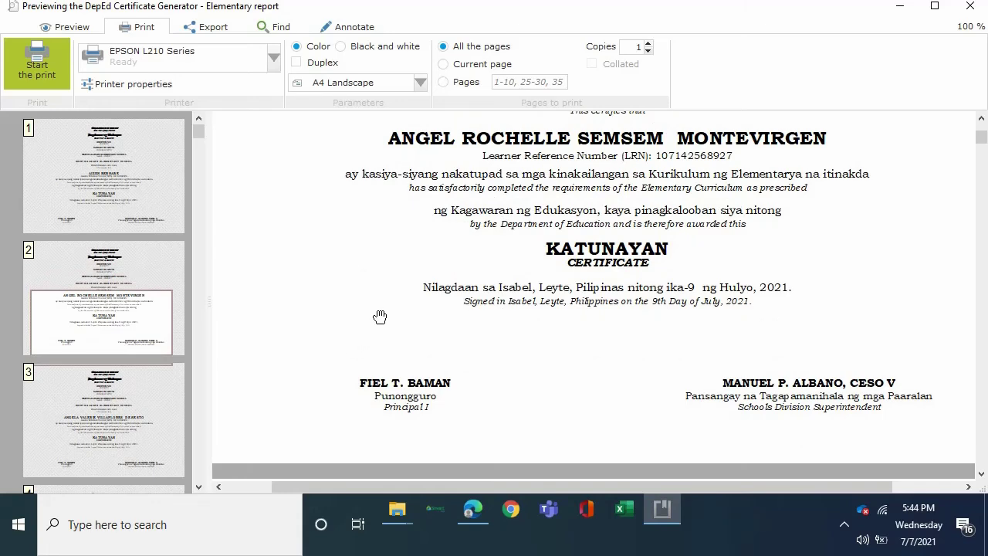
pyautogui.scroll(11, 380, 317)
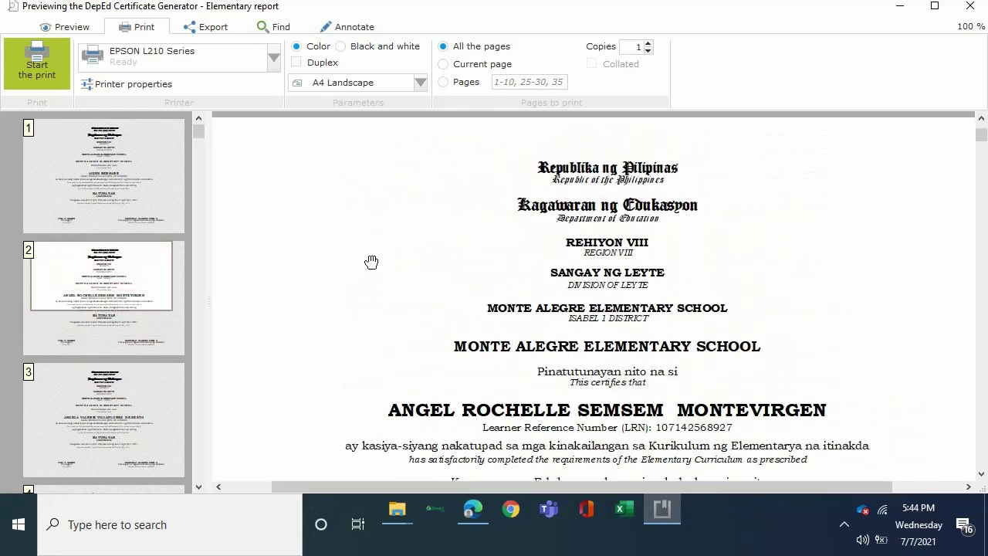
pyautogui.scroll(8, 372, 263)
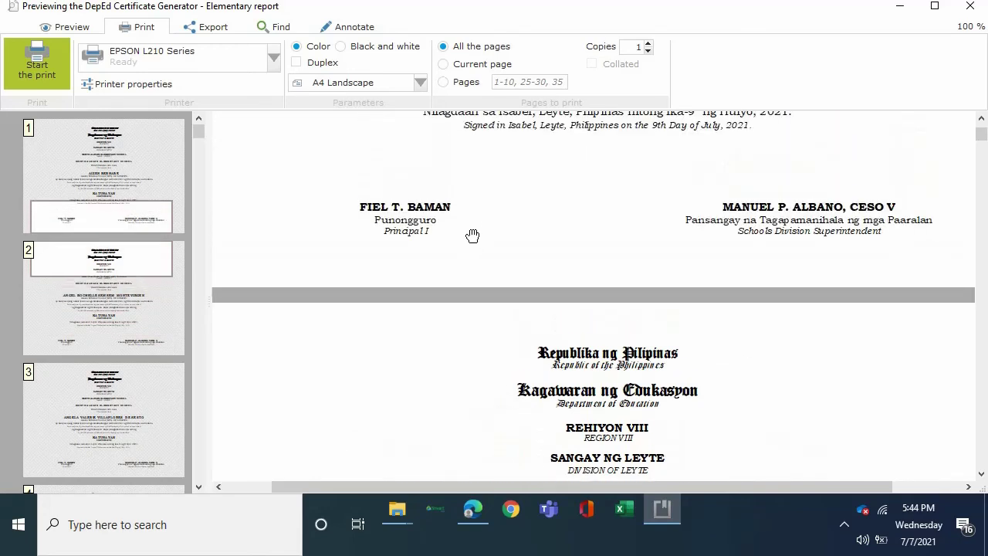
pyautogui.scroll(14, 473, 224)
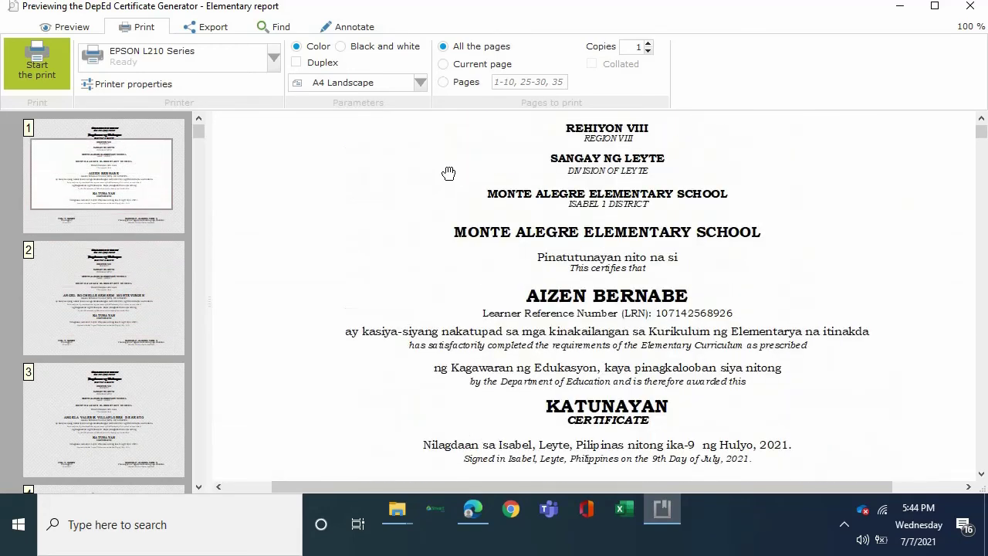
pyautogui.scroll(5, 437, 179)
pyautogui.scroll(-1, 517, 253)
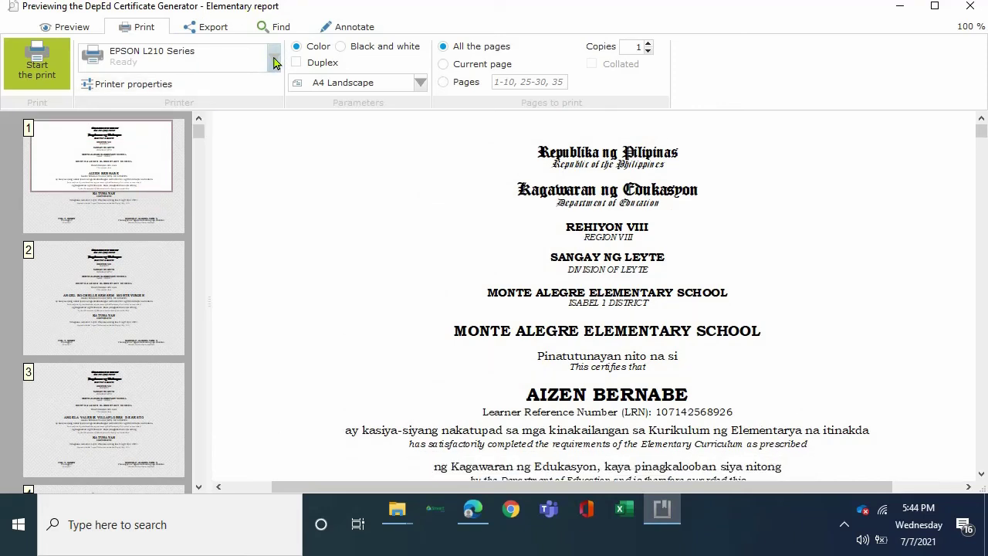
# Show the list of installed printers, with EPSON L210 Series as the current printer.
pyautogui.click(274, 62)
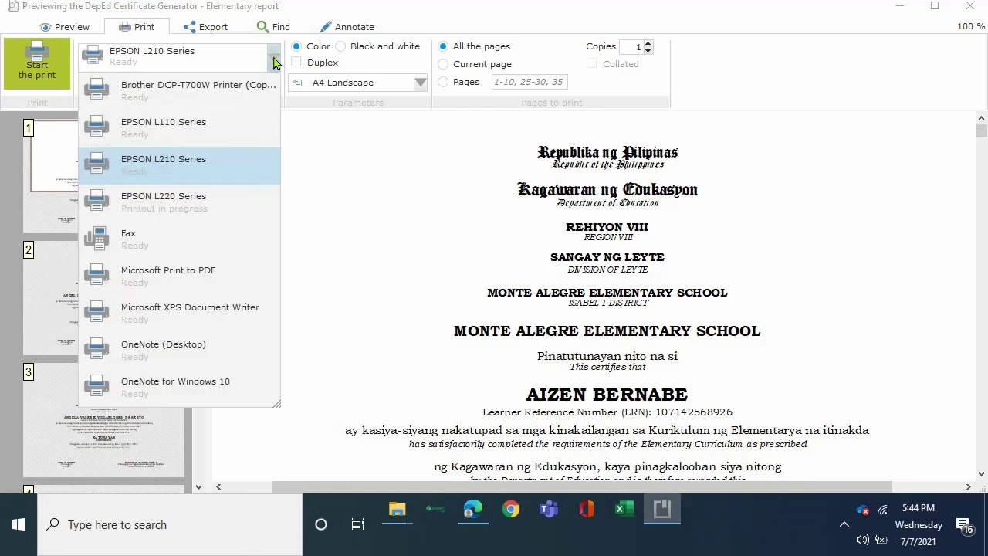